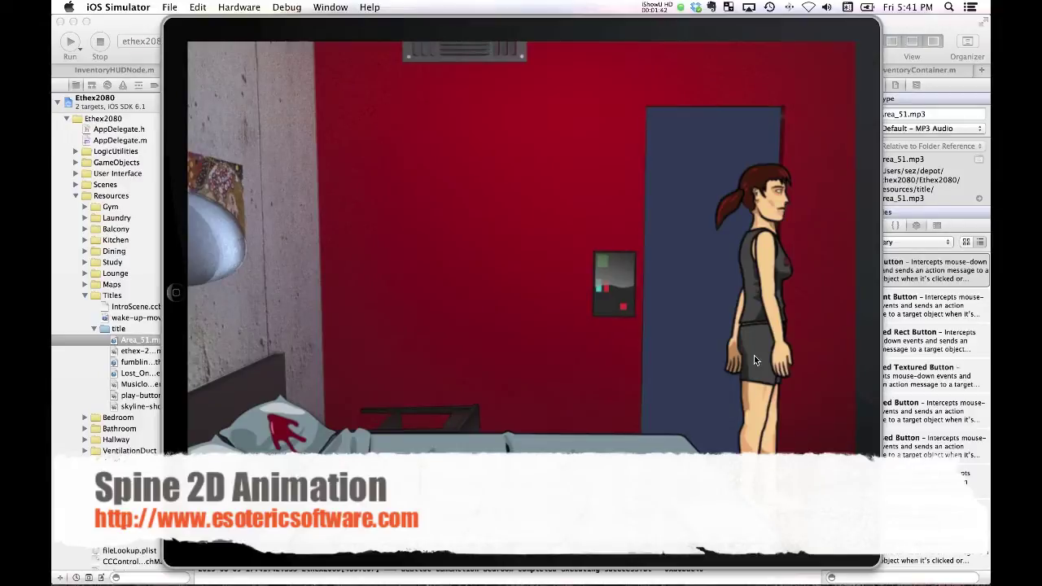
- Have the character pick up the nightstand, dismiss its message, and walk to the bedroom's lower right
click(467, 416)
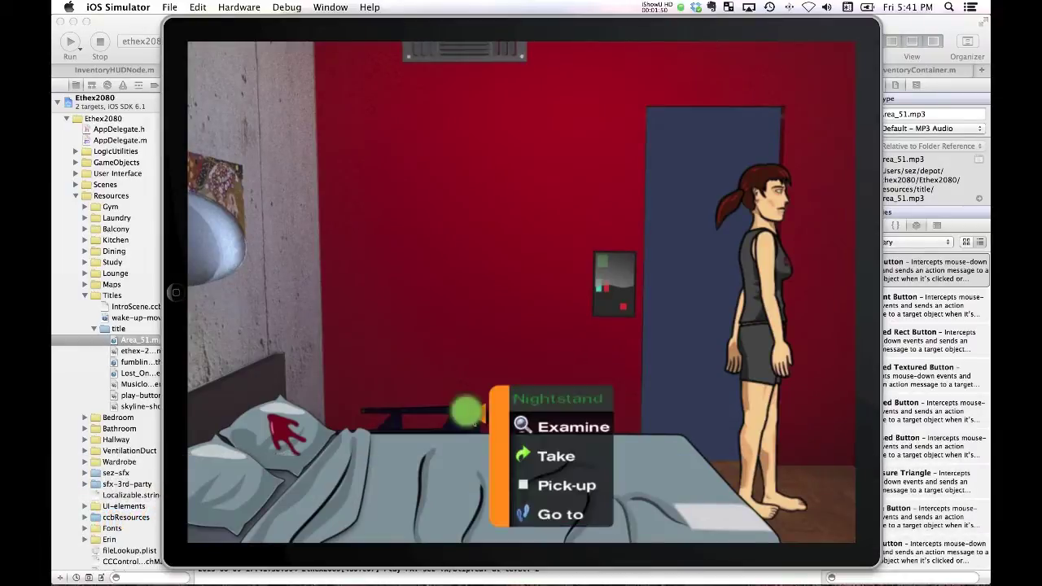
click(553, 489)
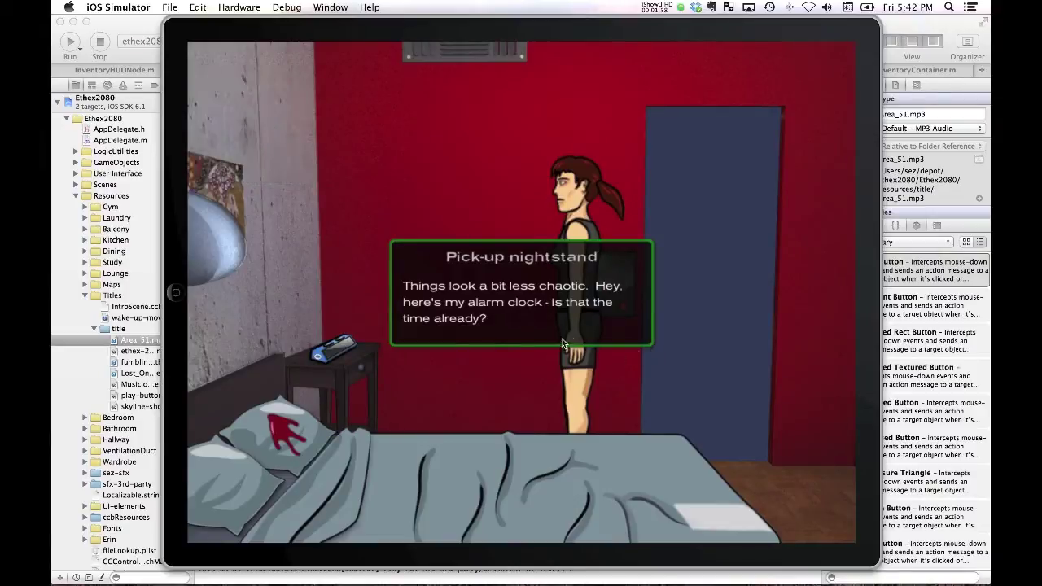
click(523, 371)
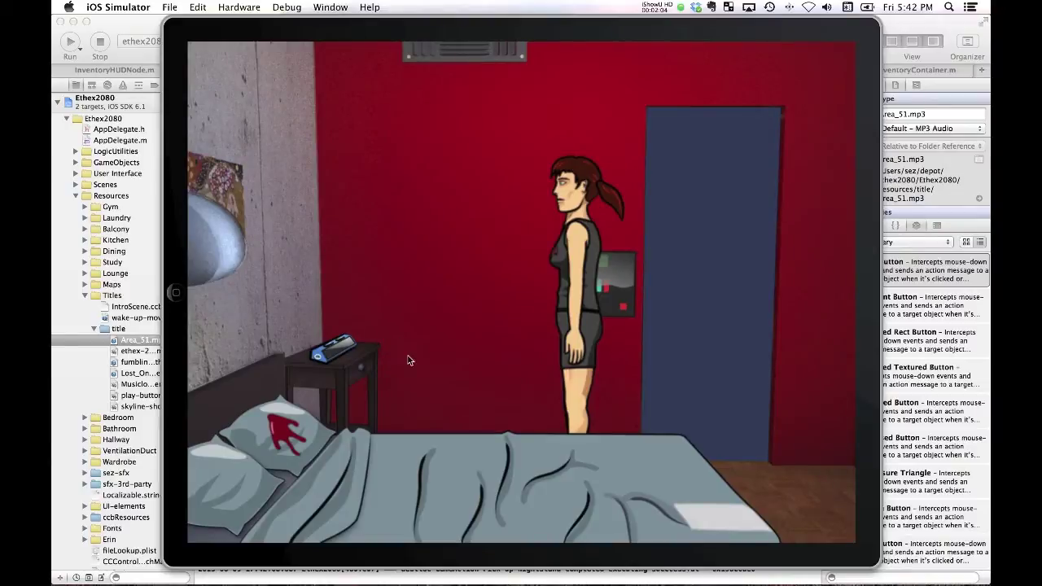
click(822, 524)
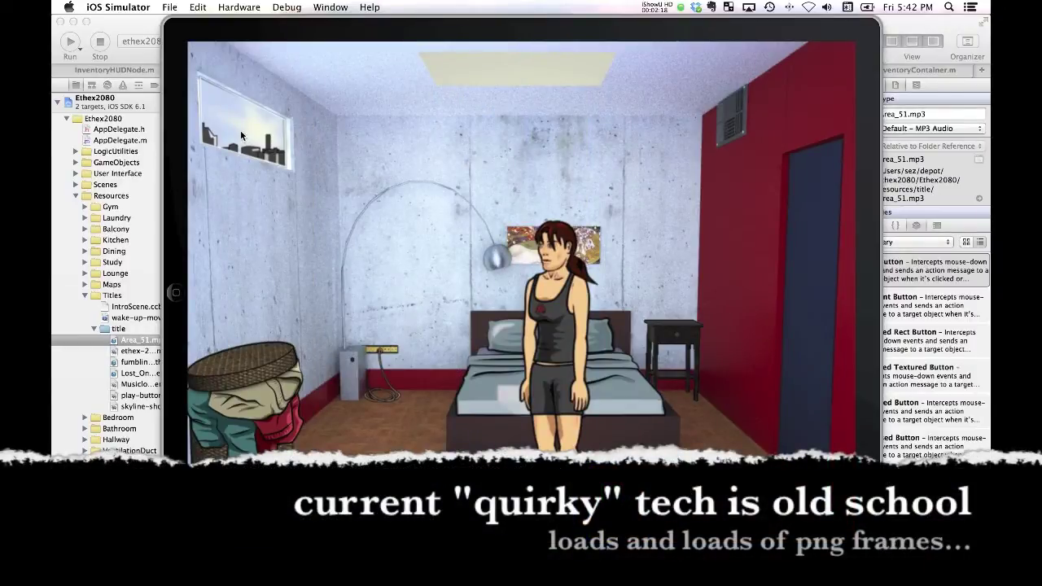
- Quit the game and expand Resources > Erin > Erin in Xcode's navigator
key(super+q)
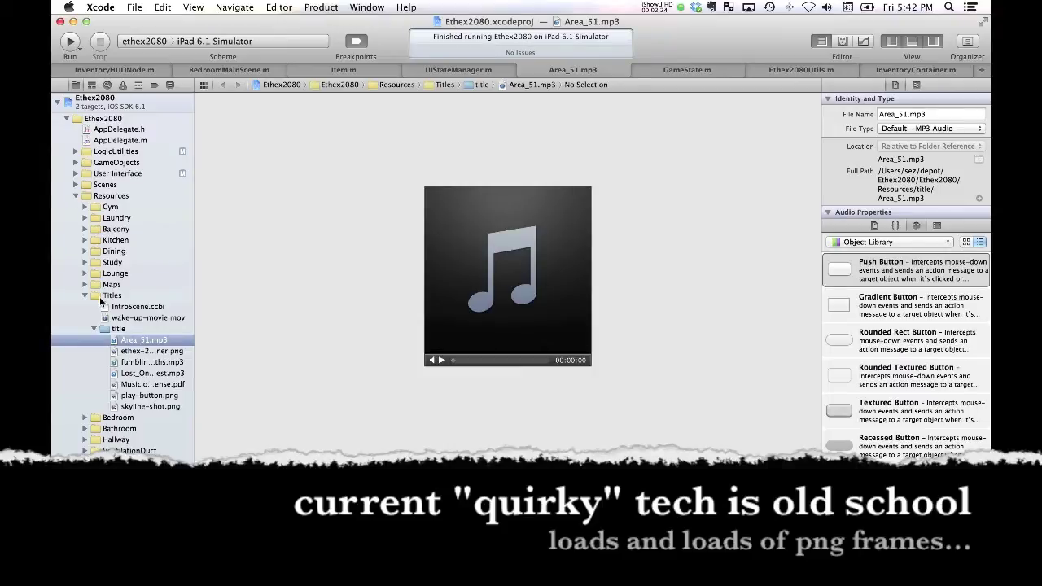
scroll(100, 296, down, 5)
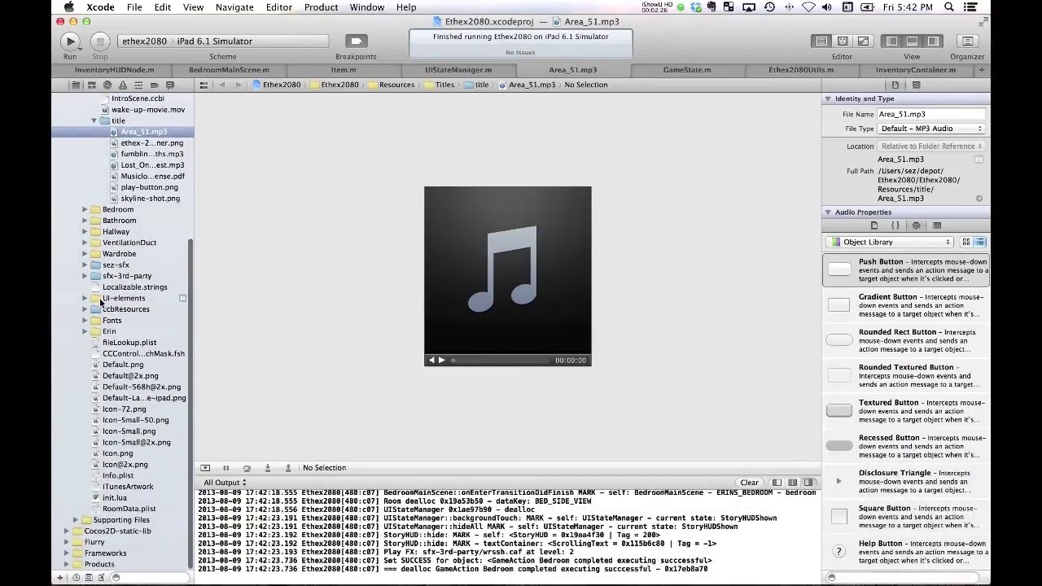
click(83, 333)
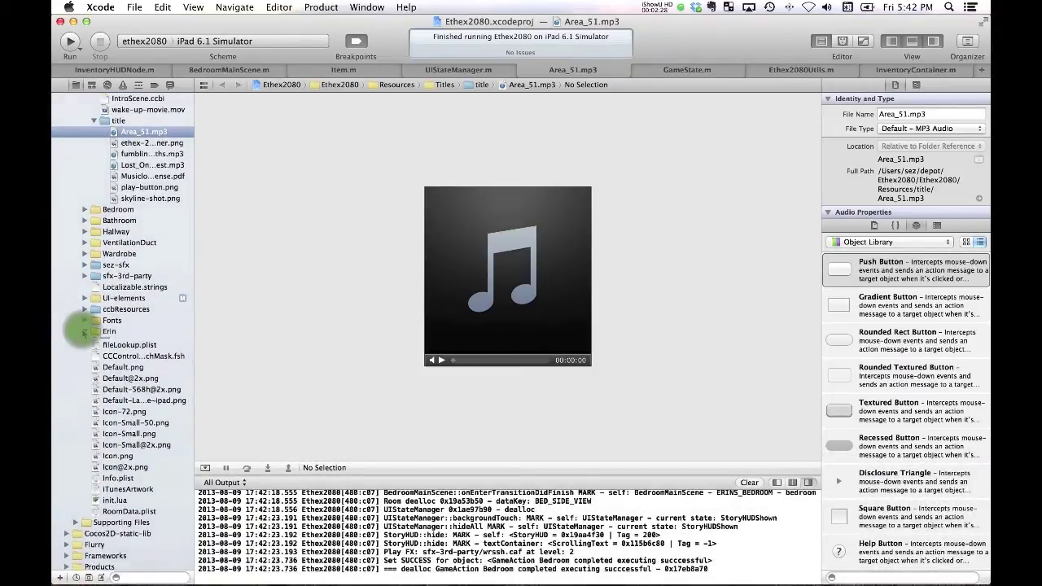
click(93, 343)
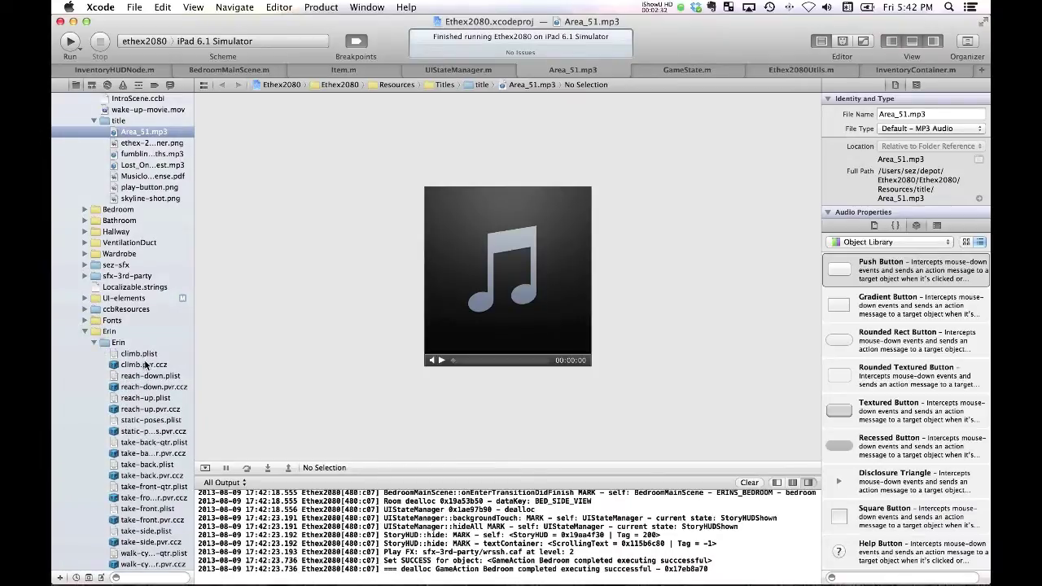
- Preview the reach-down, walk-cycle-back-qtr and take-side .pvr.ccz sprite sheets
click(140, 387)
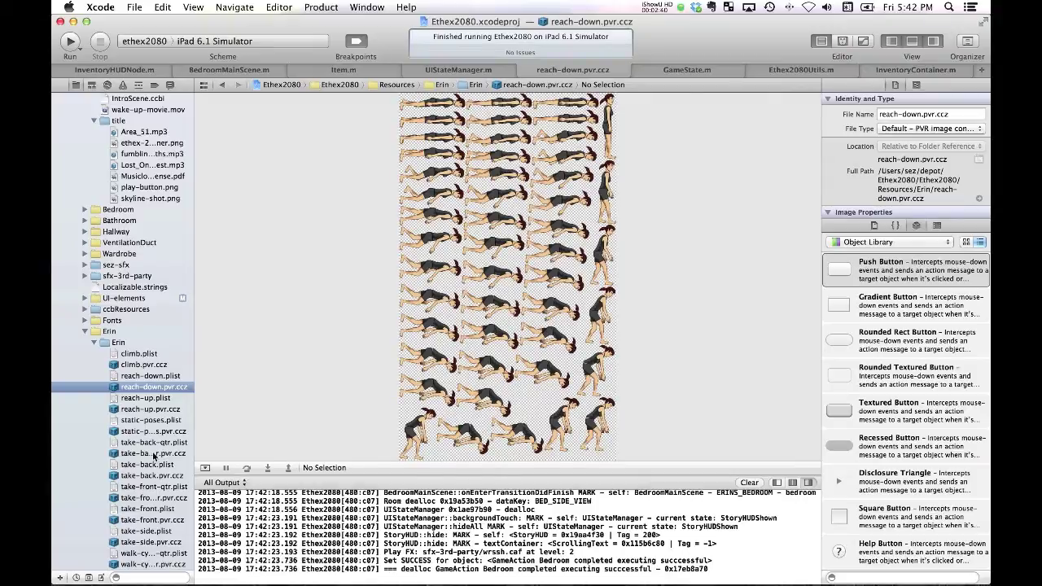
scroll(132, 431, down, 5)
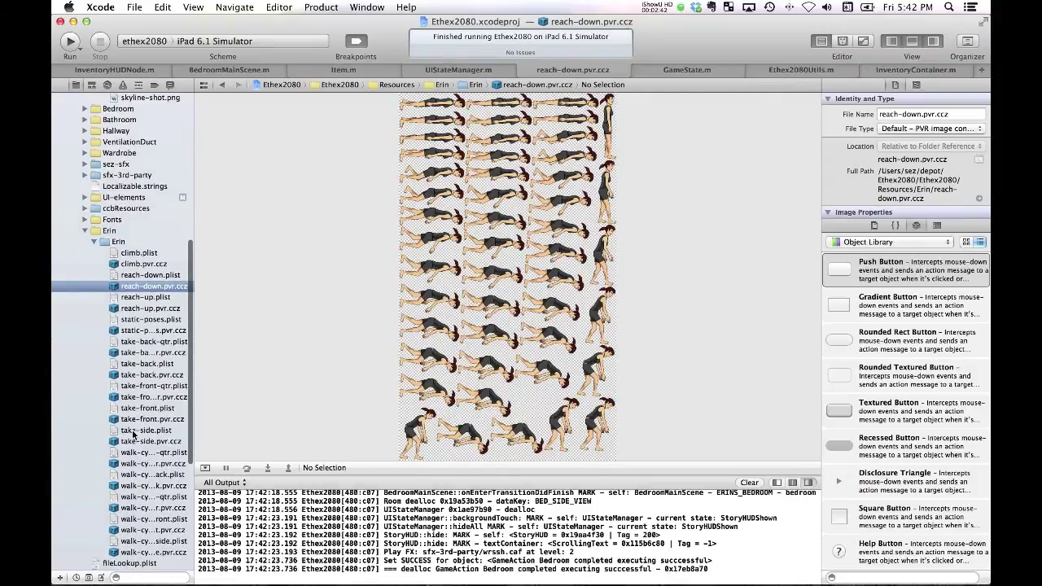
click(138, 463)
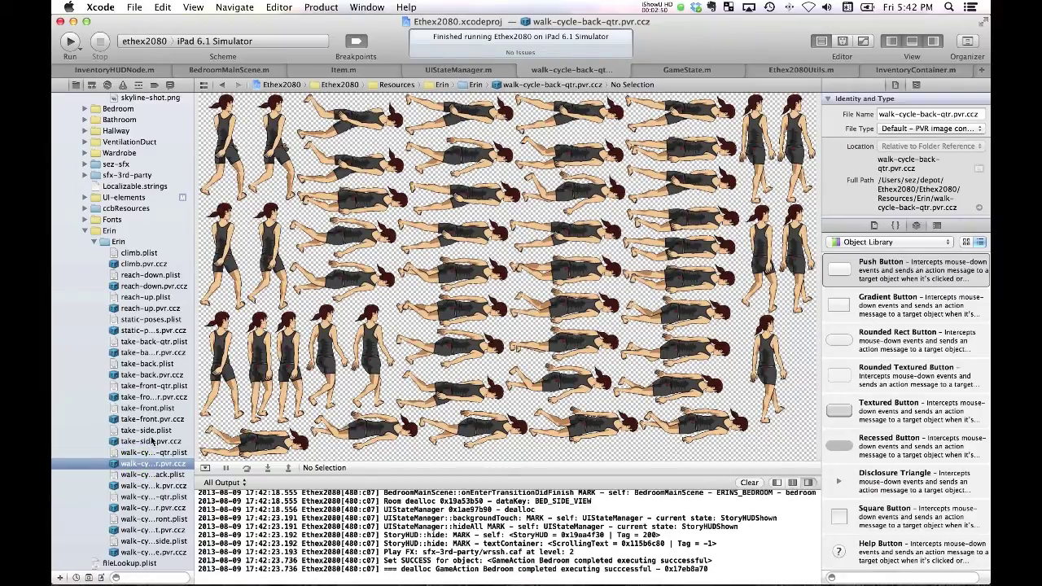
click(145, 441)
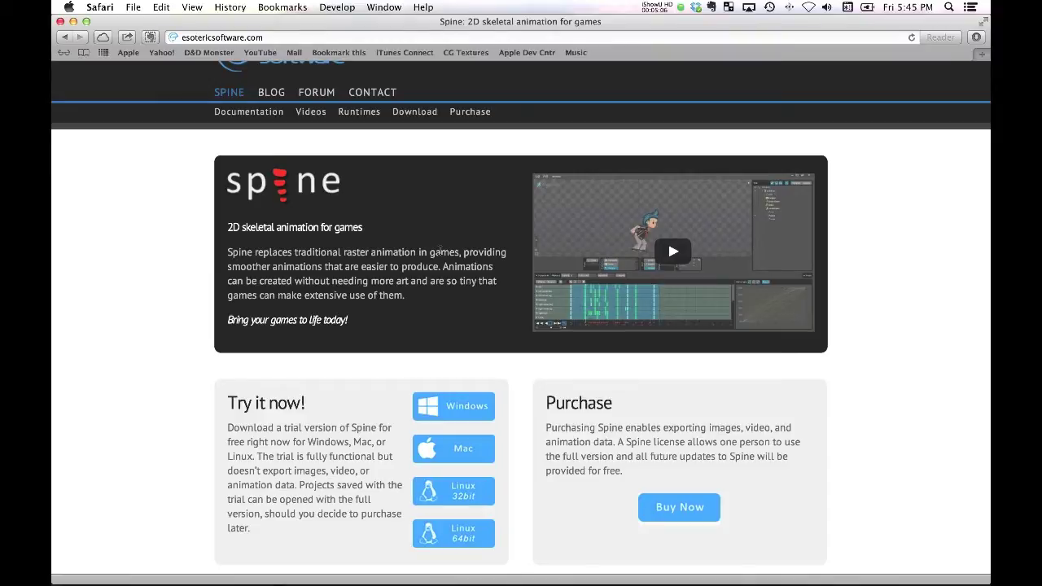
- Play the Spine intro video at the top of esotericsoftware.com and pause it at 0:09
scroll(241, 102, up, 2)
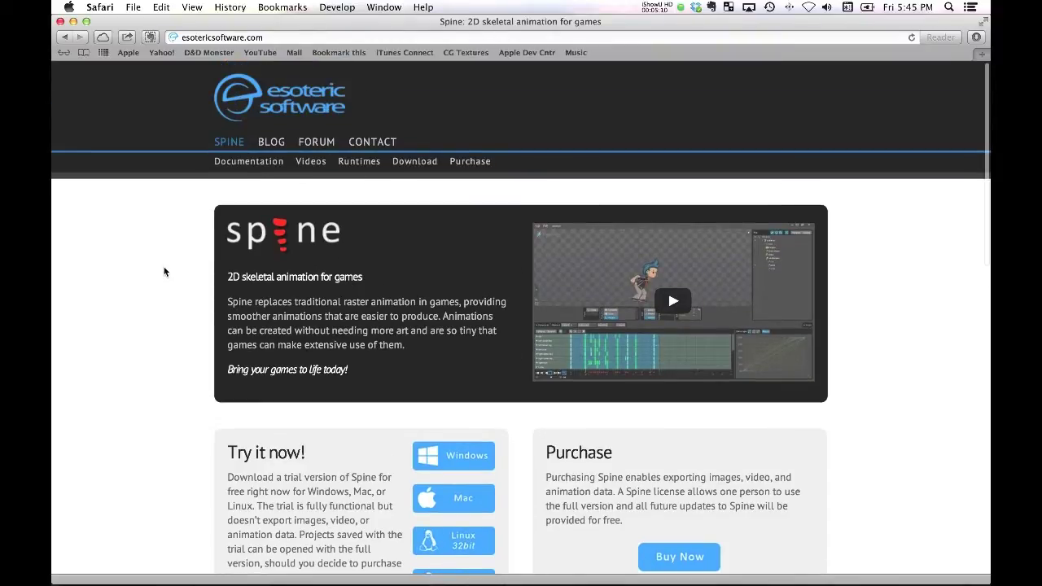
drag(163, 267, 228, 411)
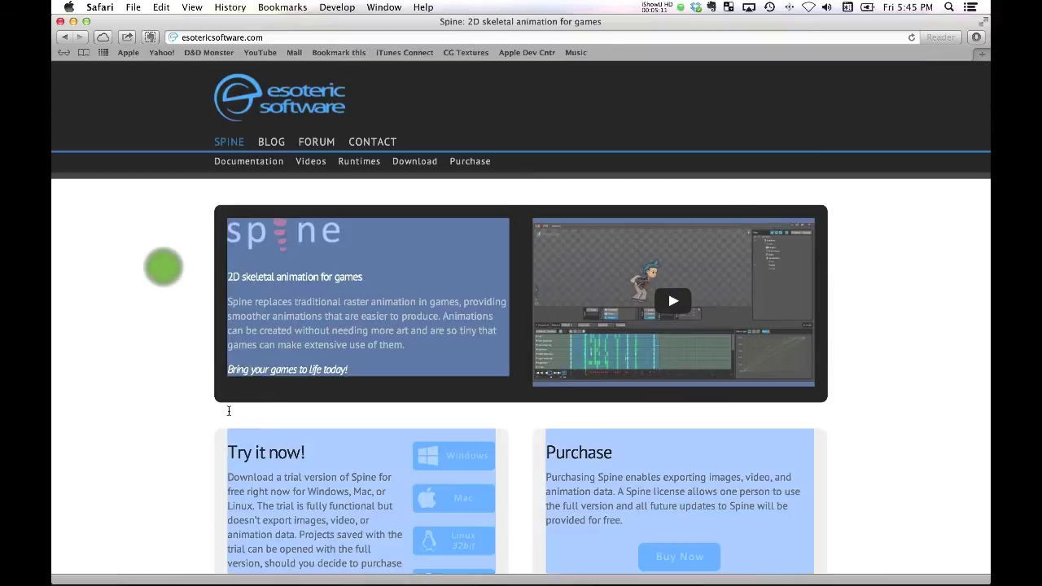
click(149, 334)
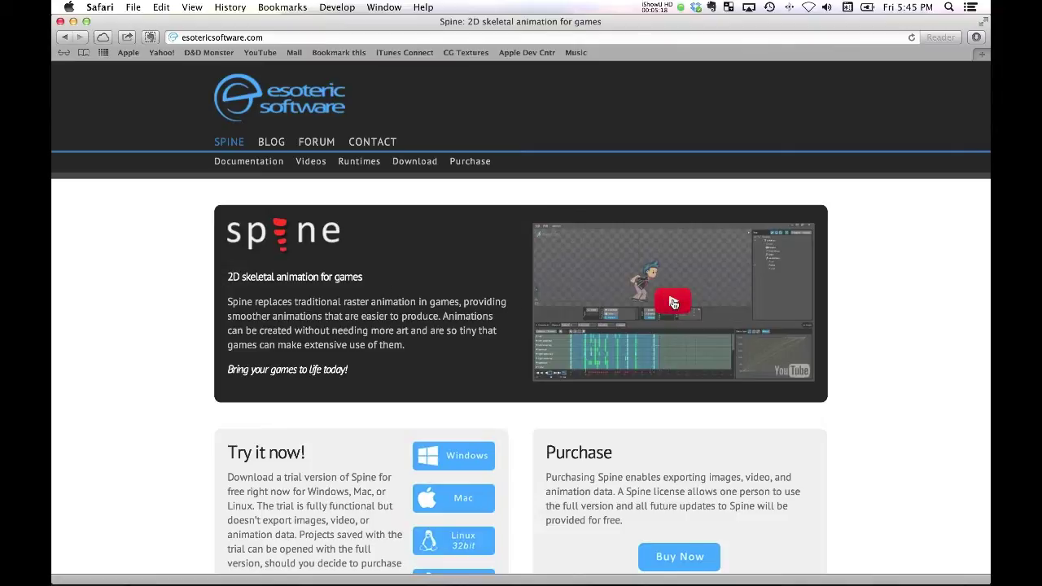
click(672, 300)
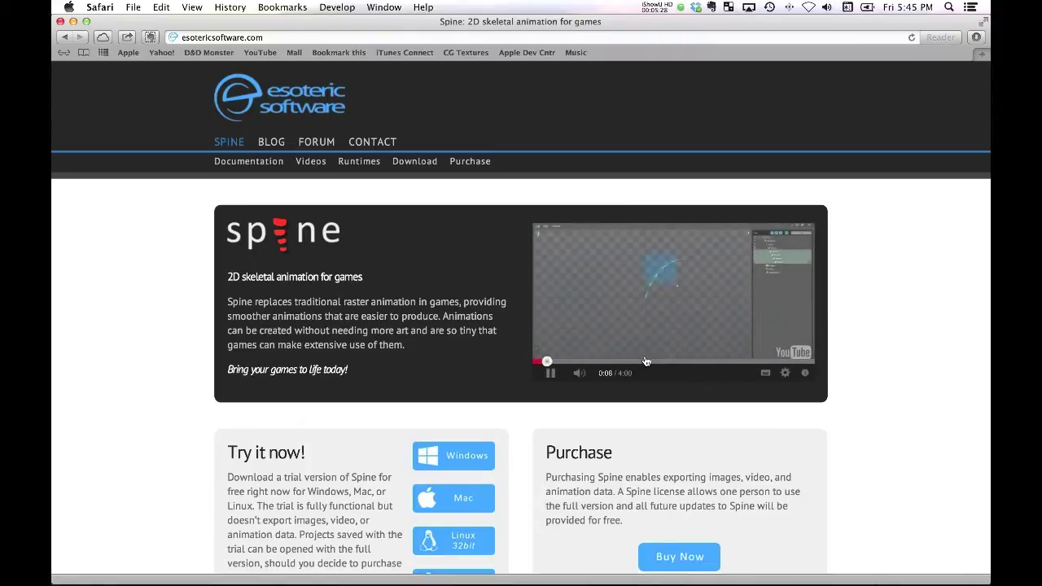
click(551, 374)
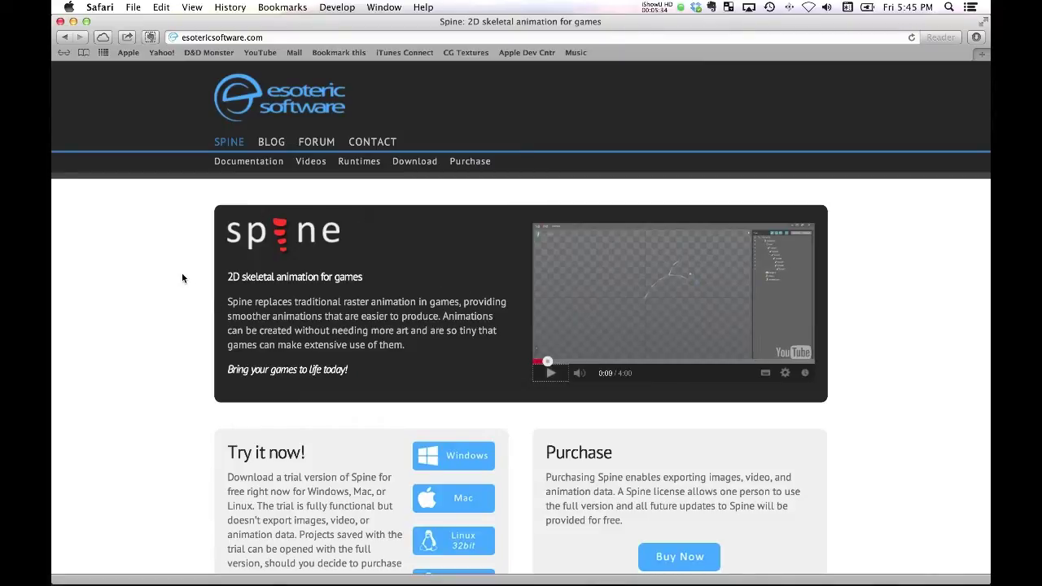
- Switch to Anime Studio Pro and select the erin-side layer to show its skeleton
key(super+Tab)
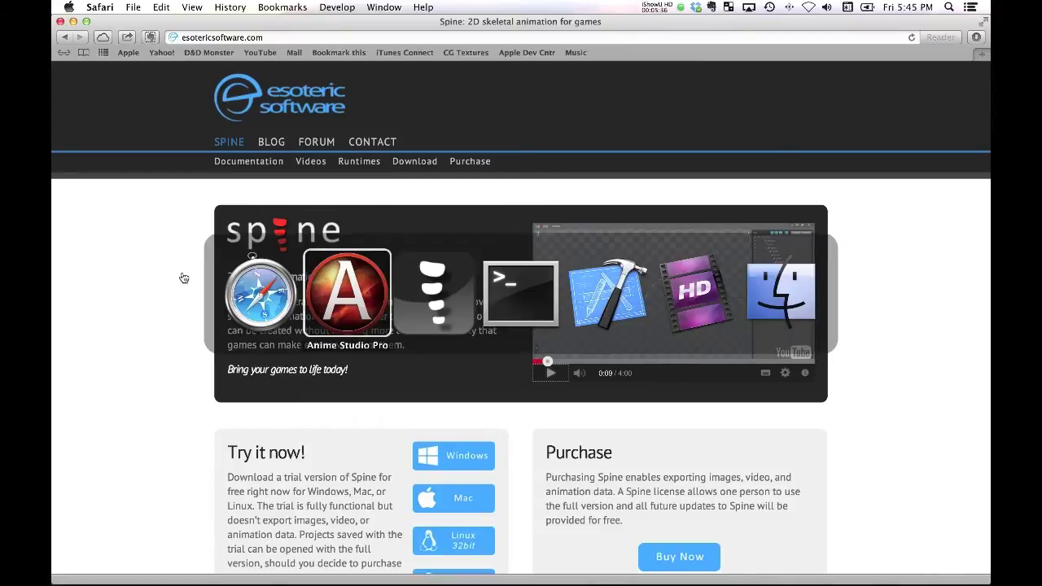
key(super+Tab)
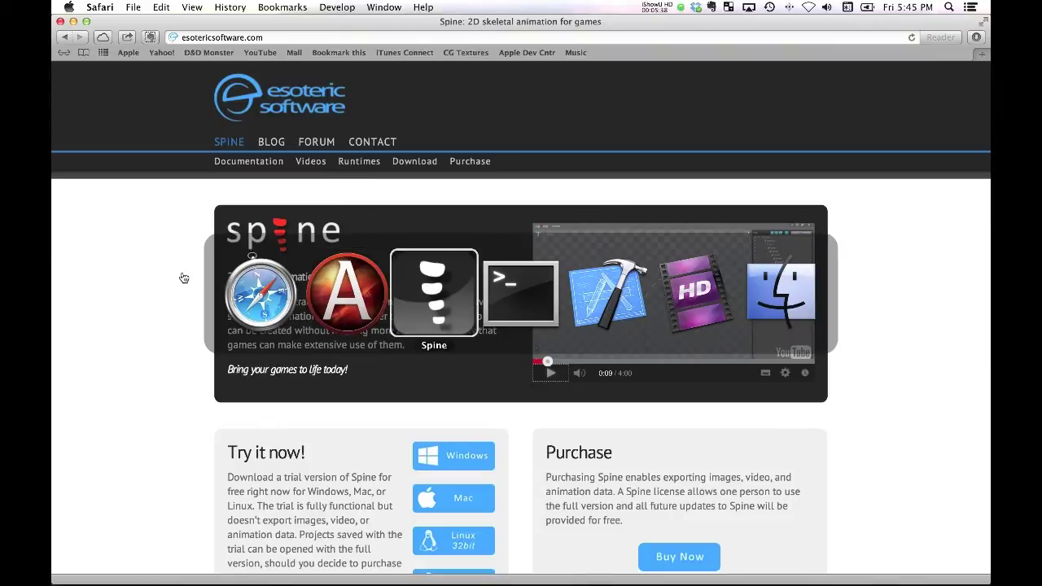
key(super+Tab)
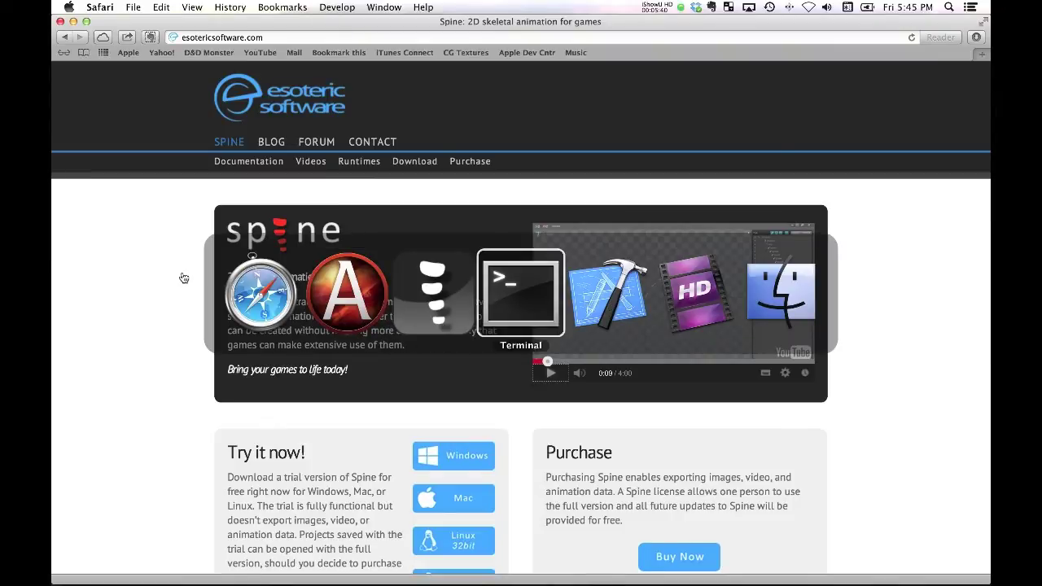
key(super+Tab)
key(super+Tab)
key(super+Tab)
key(super+Tab)
key(super+Tab)
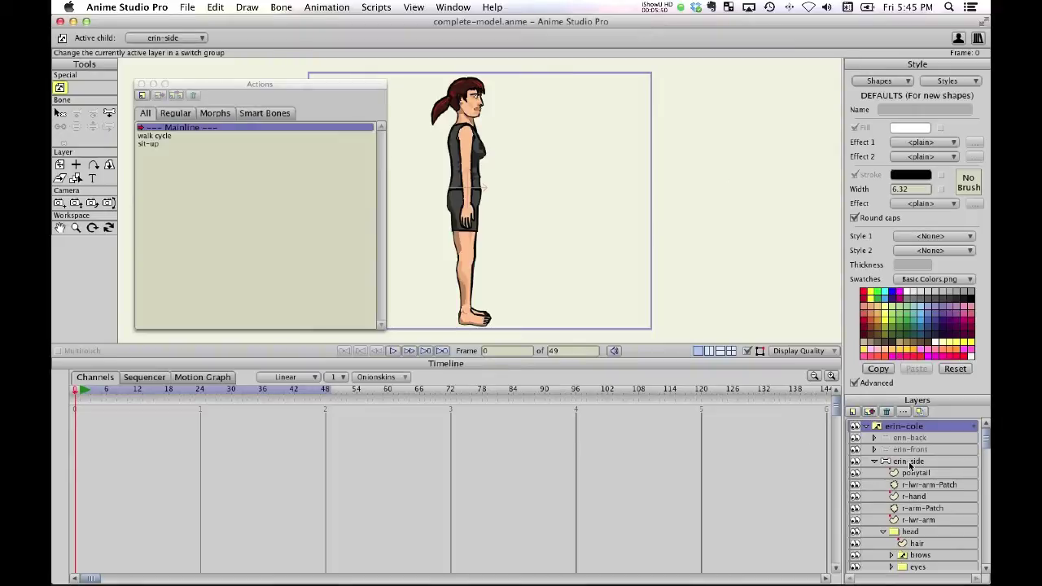
scroll(910, 466, down, 2)
scroll(910, 465, down, 2)
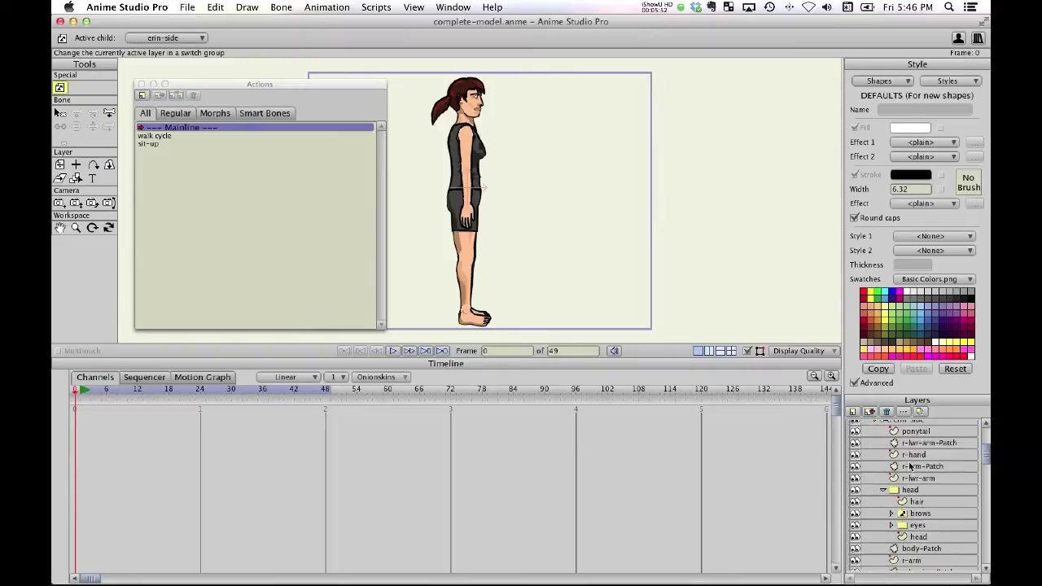
scroll(910, 440, up, 4)
click(910, 460)
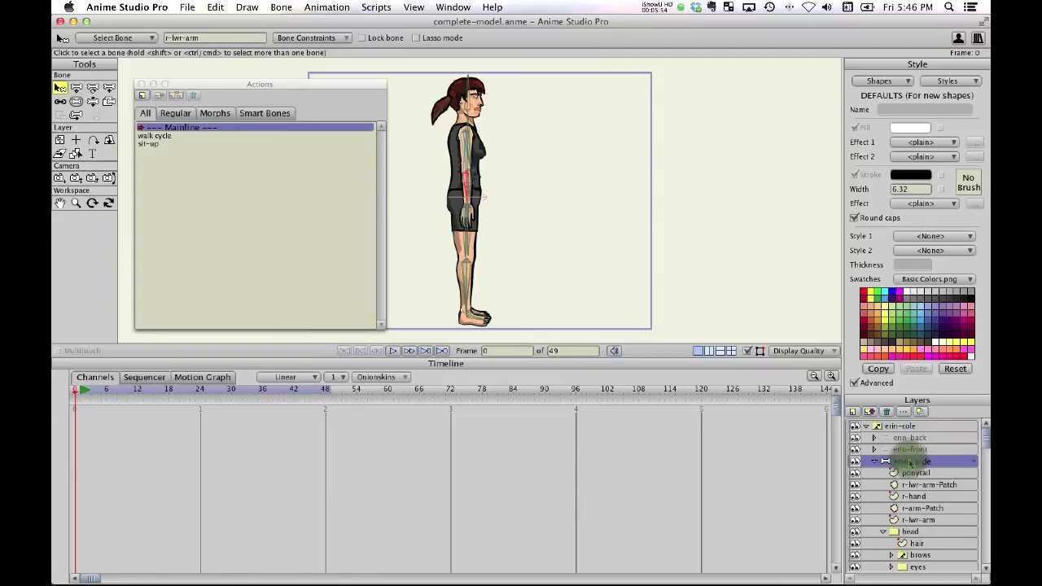
scroll(530, 220, up, 10)
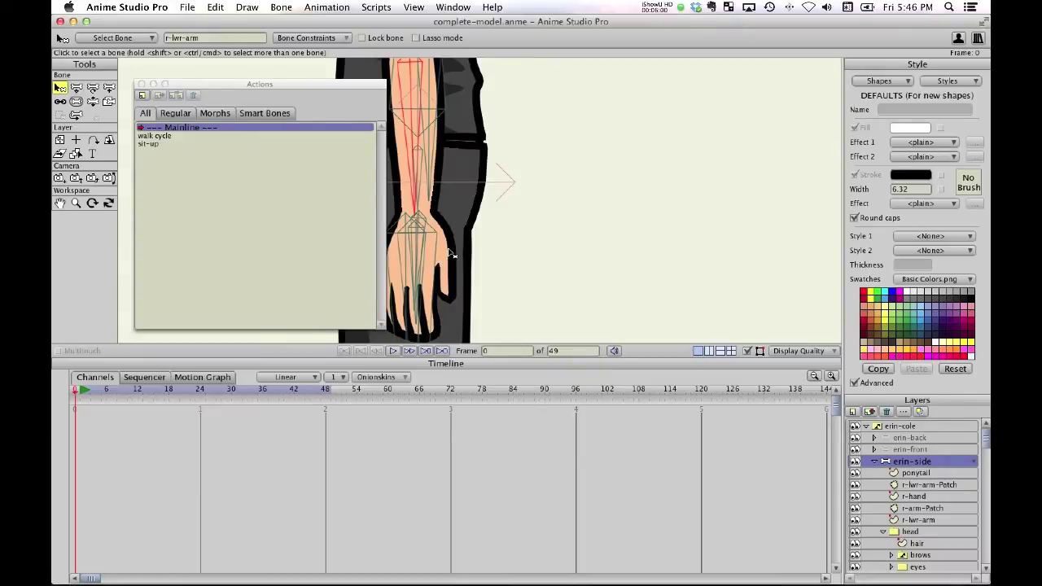
- Load the walk cycle action into the timeline and play it back once
drag(283, 84, 261, 102)
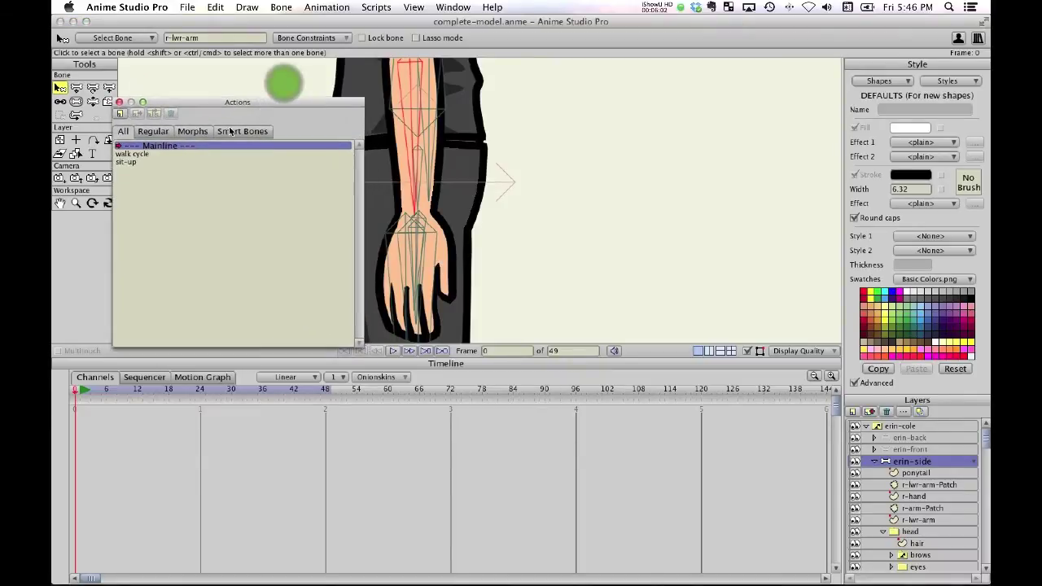
click(137, 154)
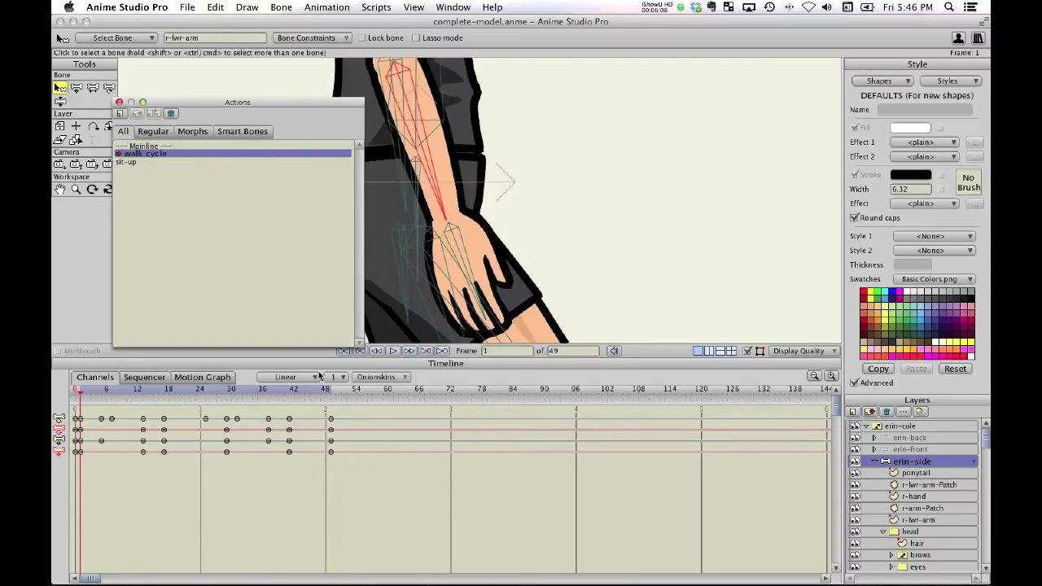
click(392, 350)
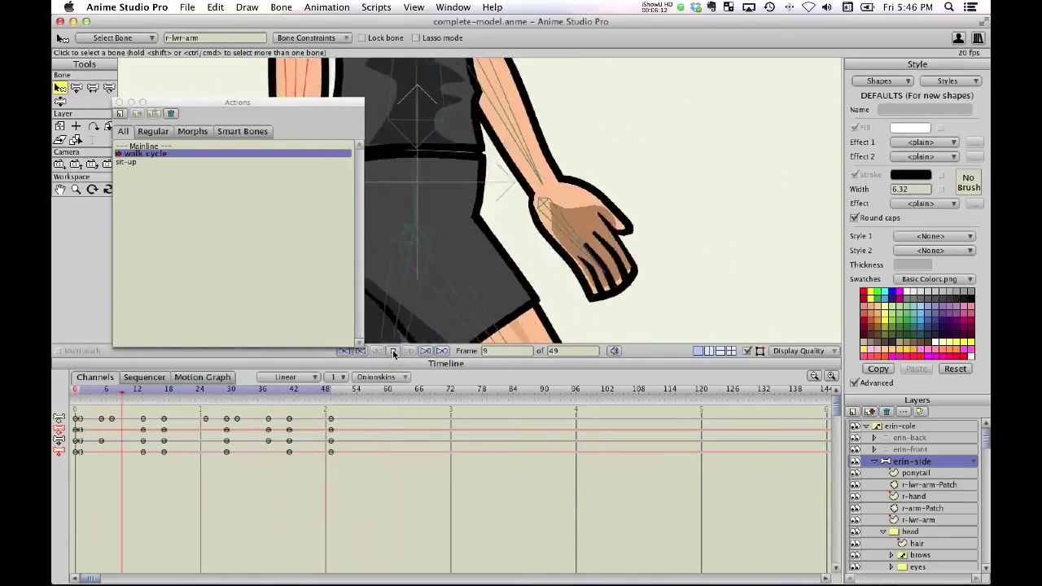
click(393, 349)
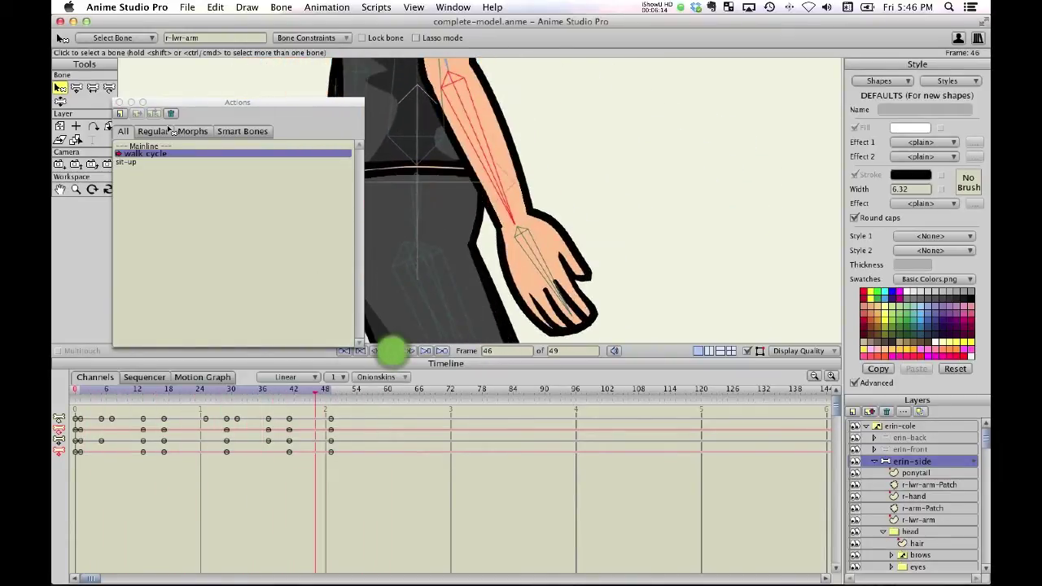
- Bring up Export Animation (frames 1–49, PNG) and move the dialog to the screen centre
click(144, 7)
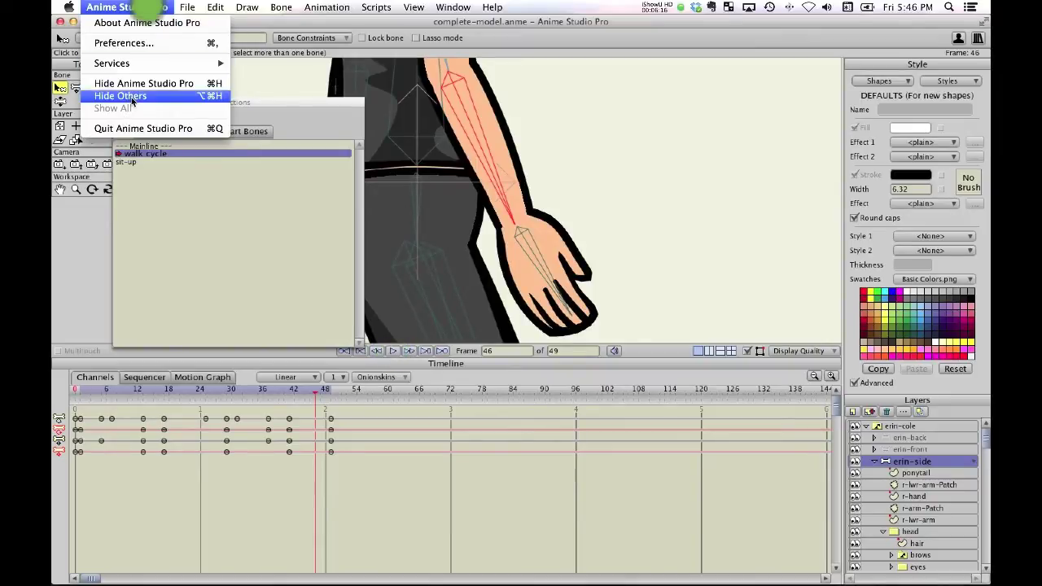
mouse_move(186, 8)
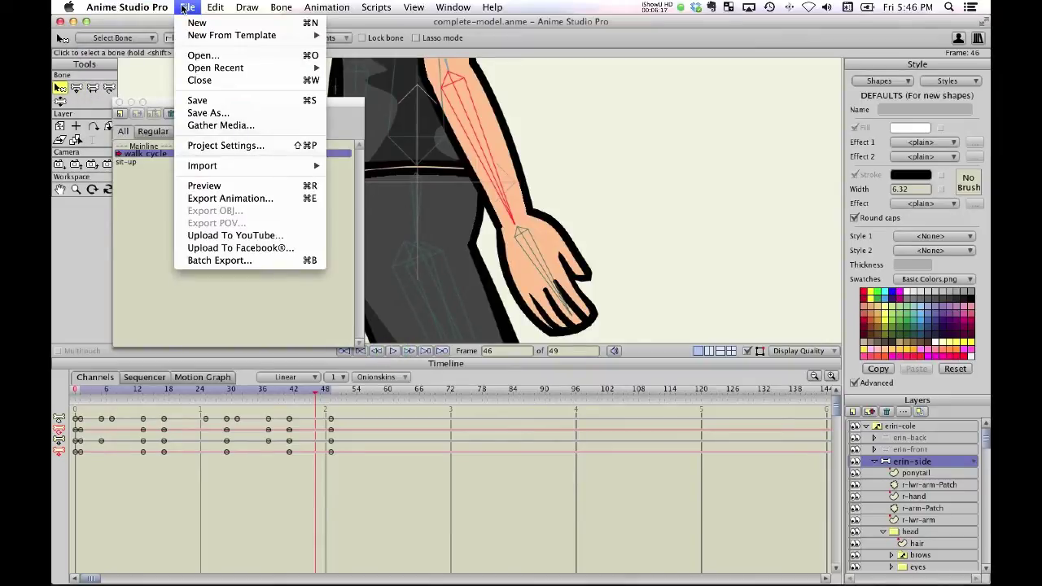
click(216, 200)
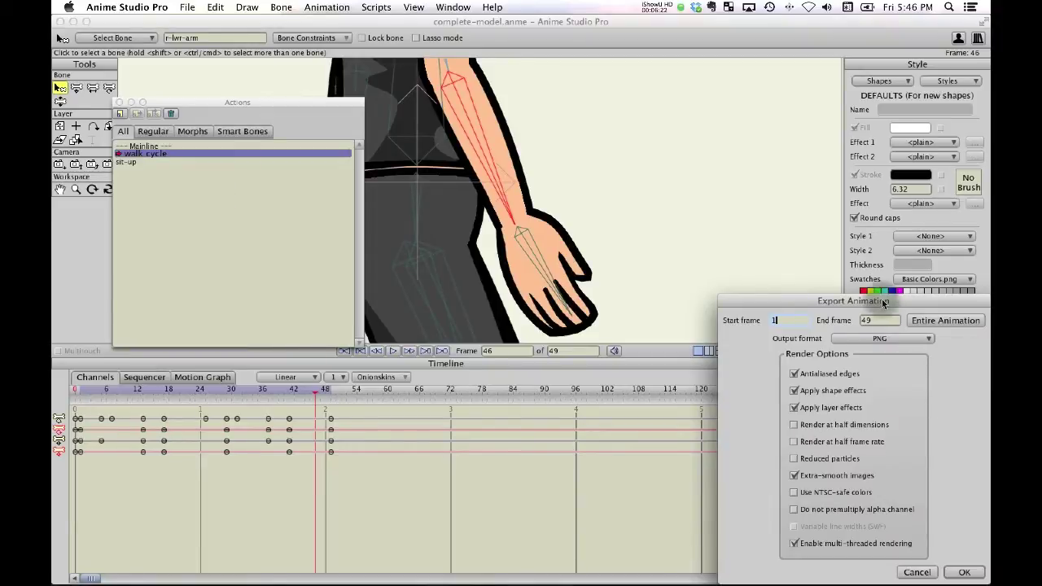
drag(883, 303, 699, 221)
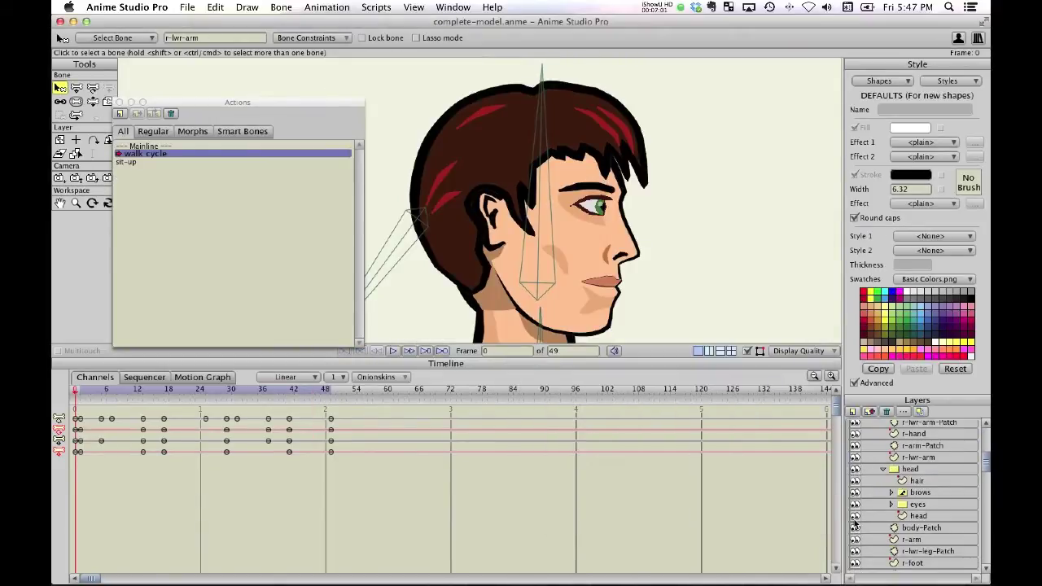
- Toggle the head layer's visibility off and on several times
click(853, 470)
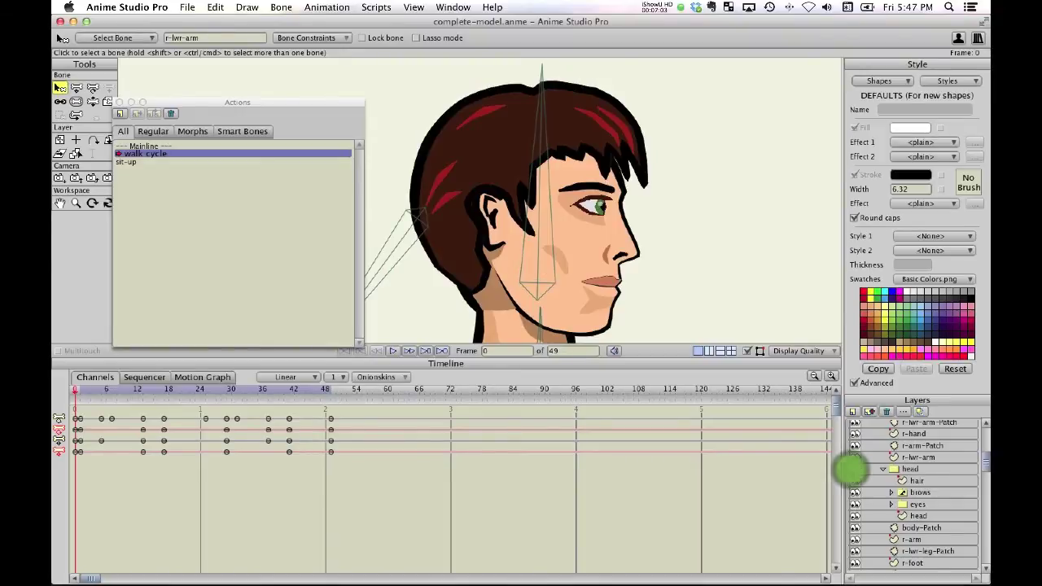
click(851, 469)
click(851, 469)
click(851, 470)
click(851, 469)
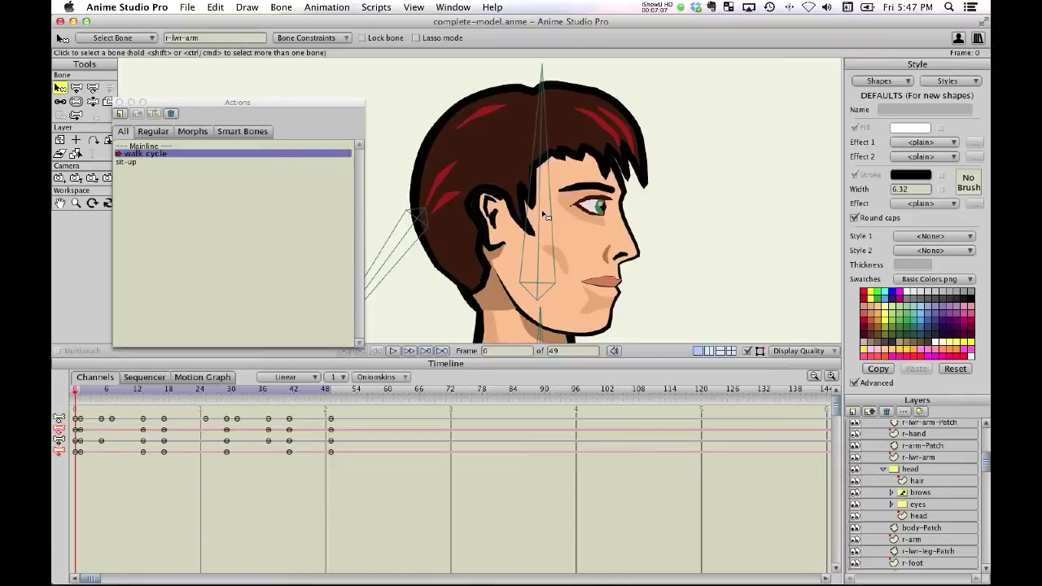
- On the erin-side layer, tilt the head slightly back by dragging its bone with Manipulate Bones
scroll(854, 469, up, 2)
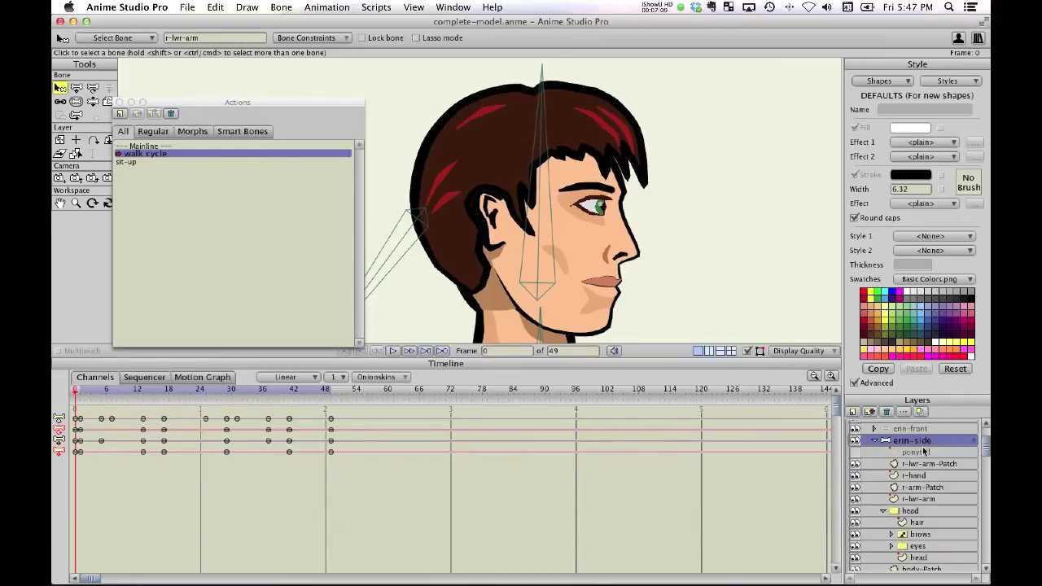
click(923, 440)
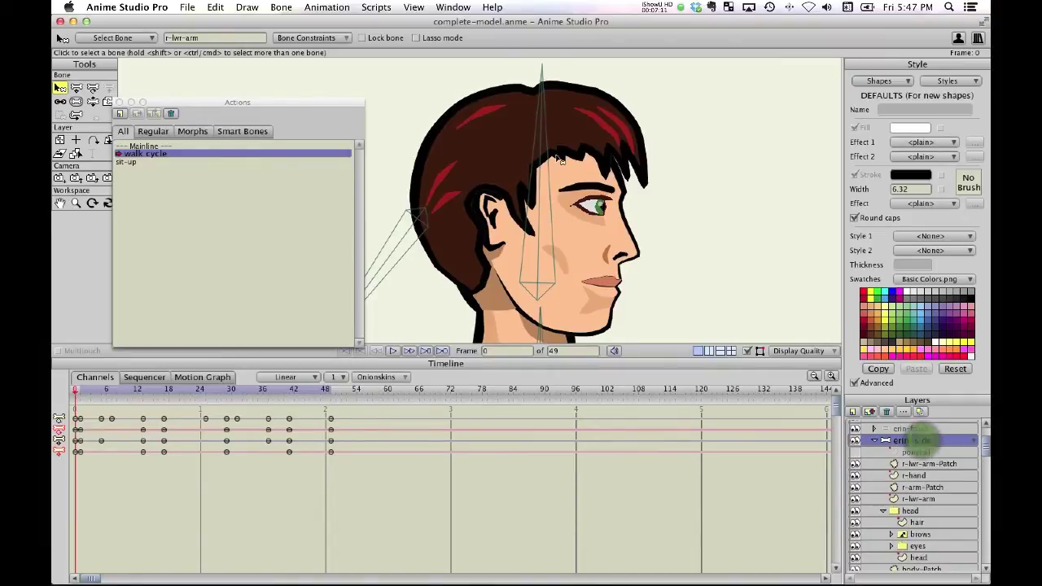
key(z)
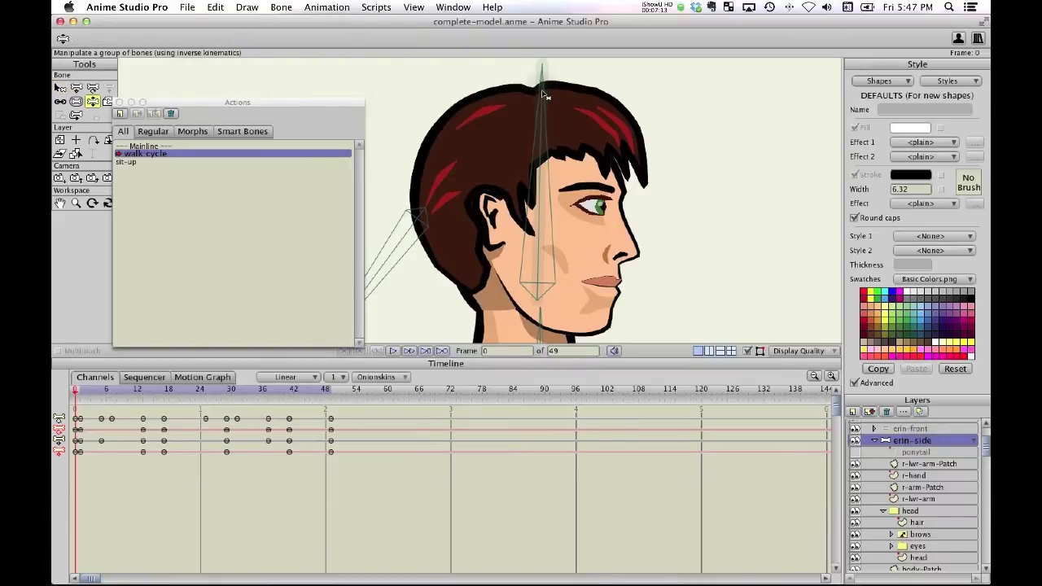
drag(544, 94, 553, 175)
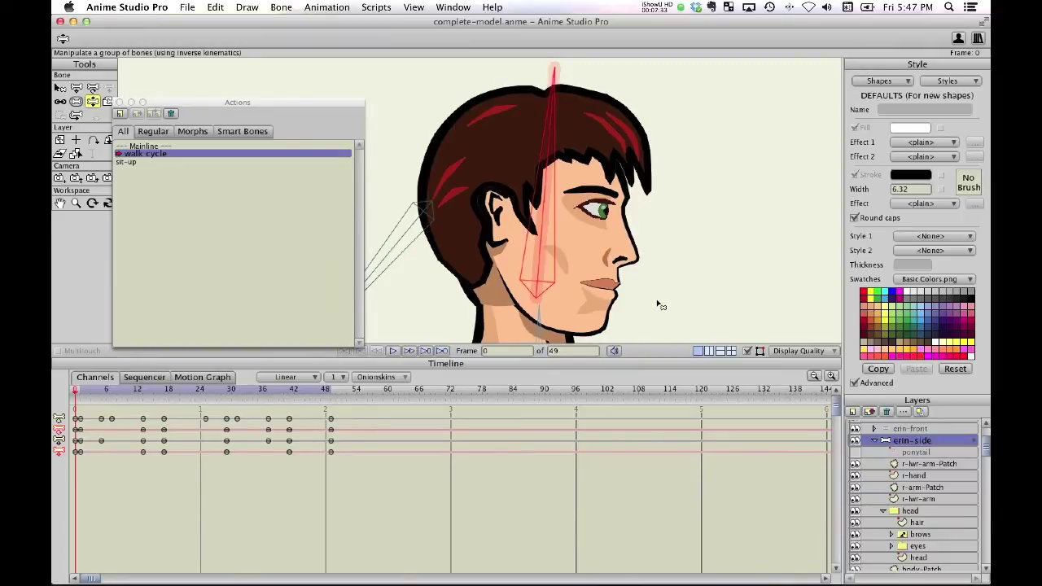
- Select the head then the hair layer, and close the Actions window
click(936, 506)
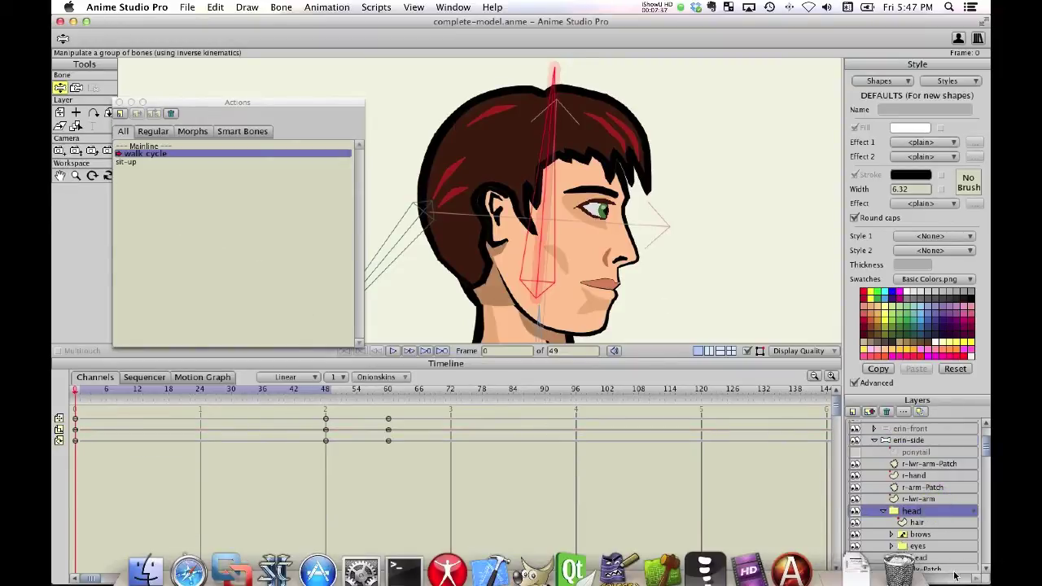
click(953, 524)
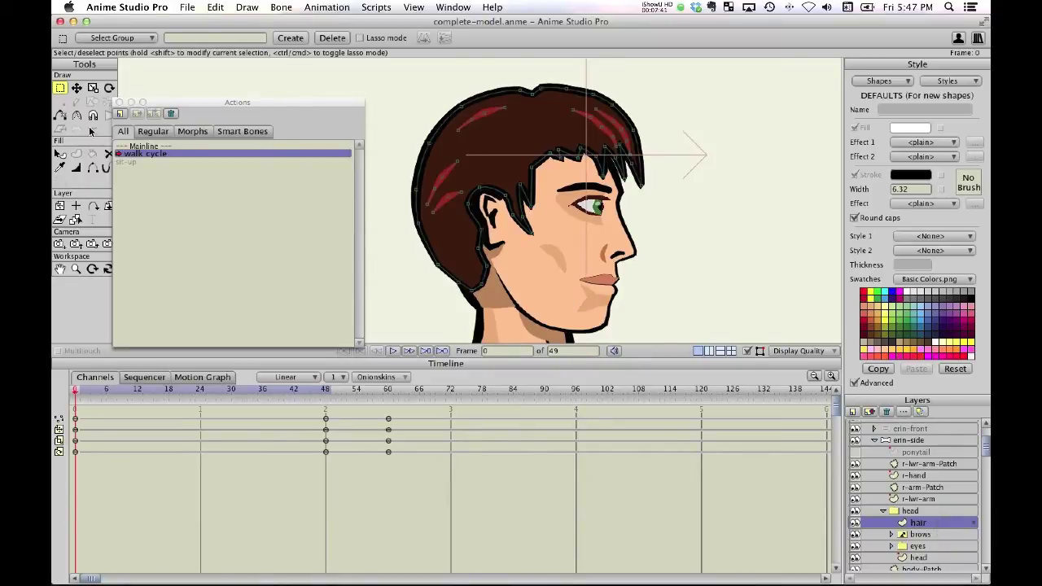
click(183, 106)
drag(183, 106, 211, 88)
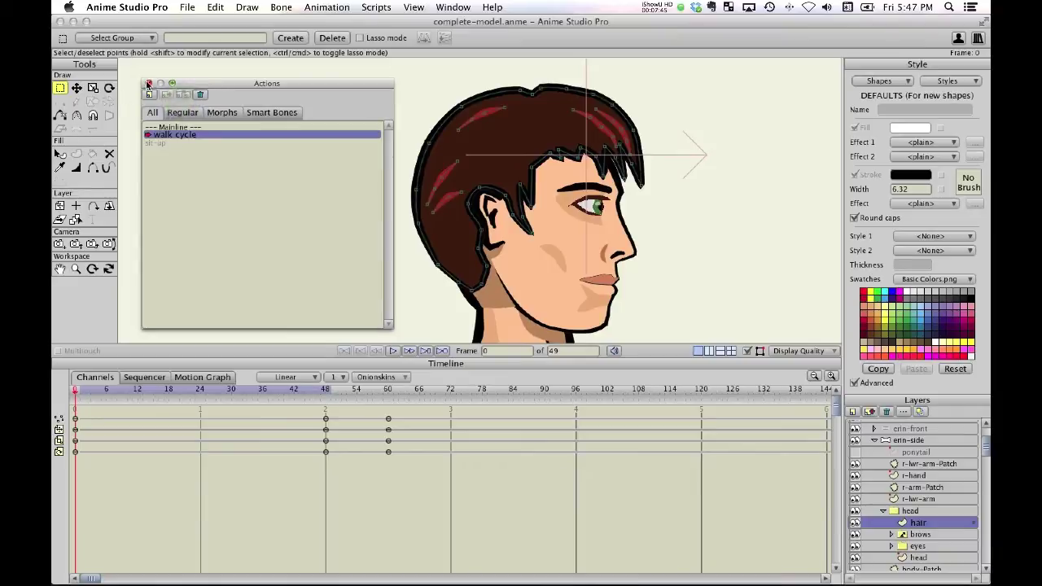
click(148, 83)
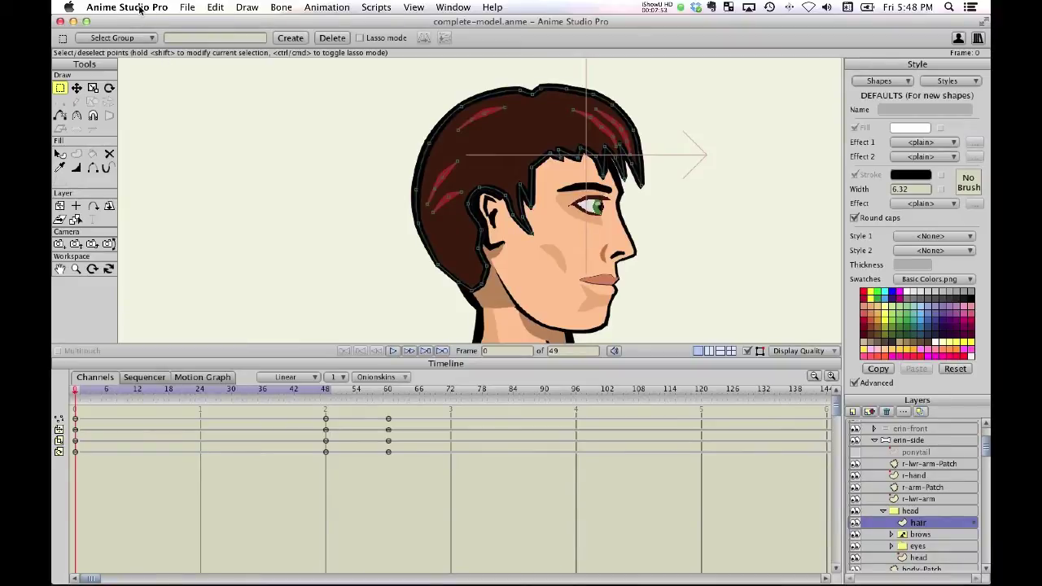
key(super+Tab)
key(super+Tab)
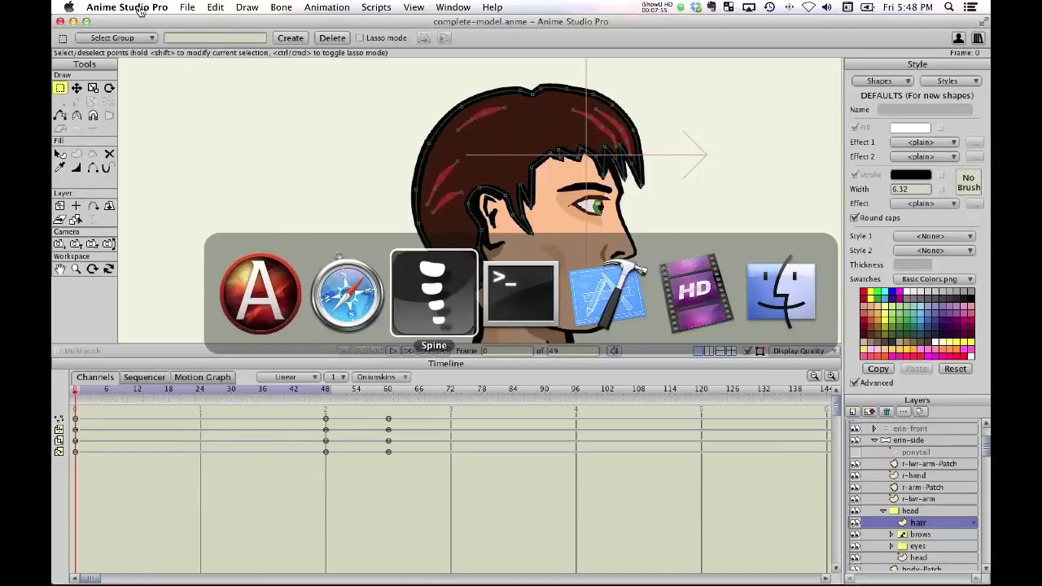
- Expand the Images list in Spine's tree and select the eye image
scroll(395, 173, up, 10)
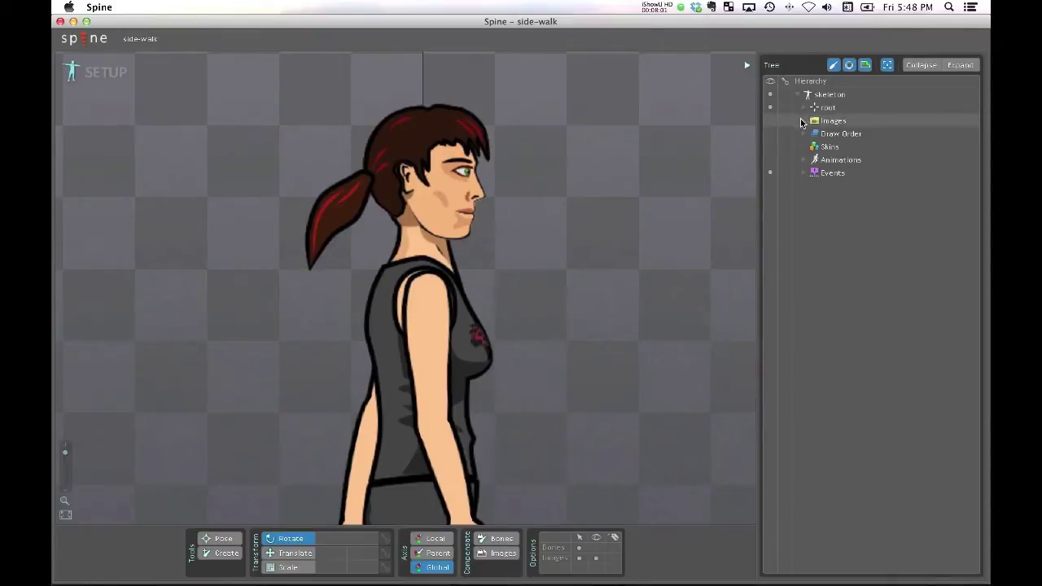
click(802, 121)
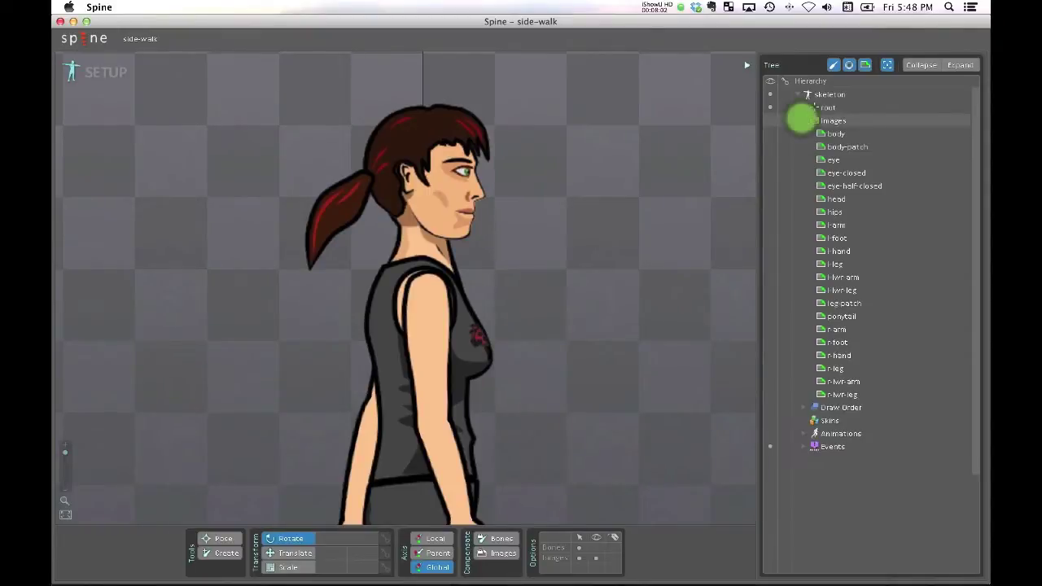
click(834, 160)
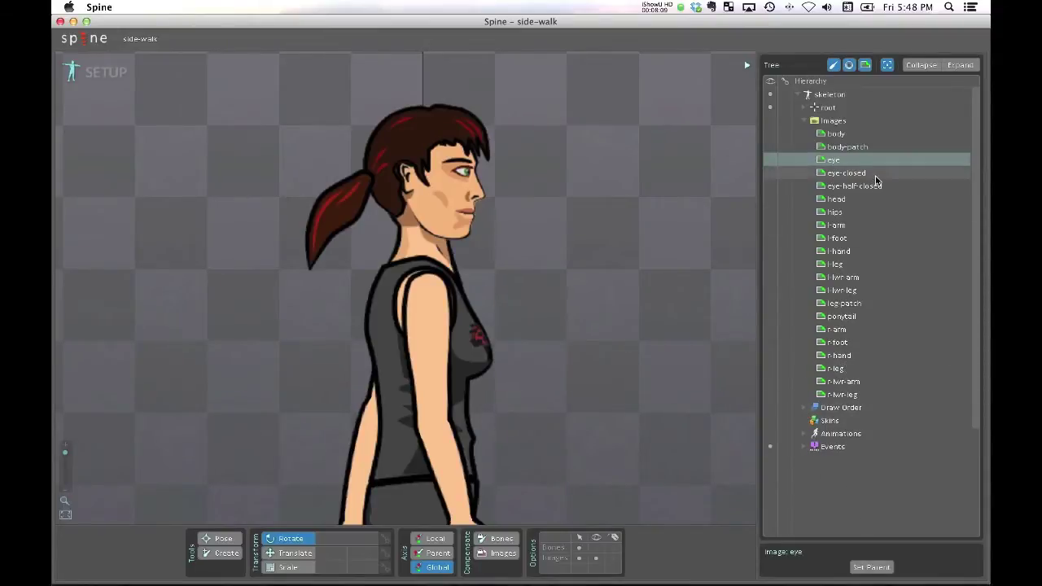
- Check via Browse that the Images folder path is erin-side, leaving it unchanged
click(833, 121)
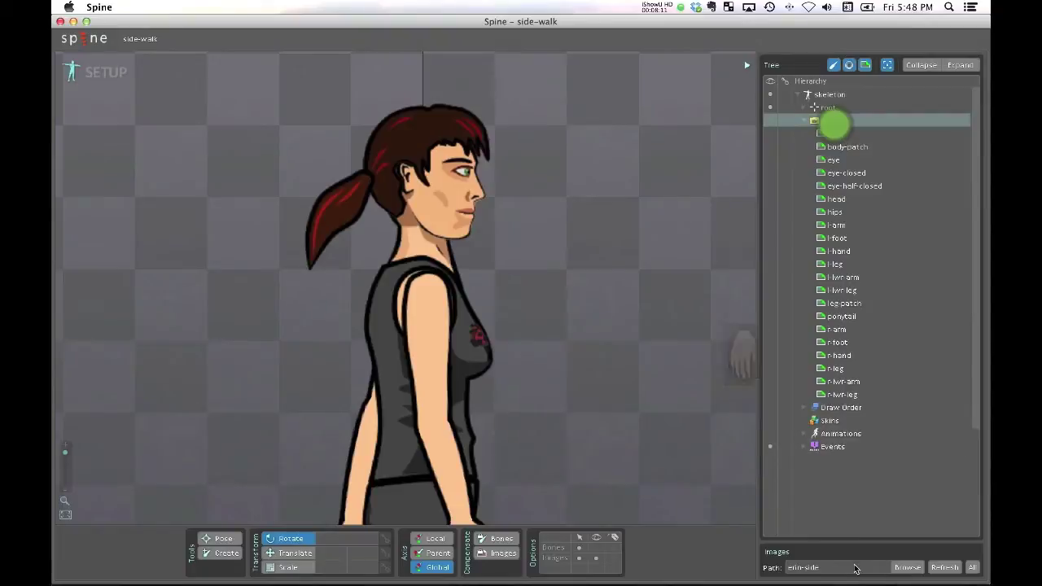
click(906, 567)
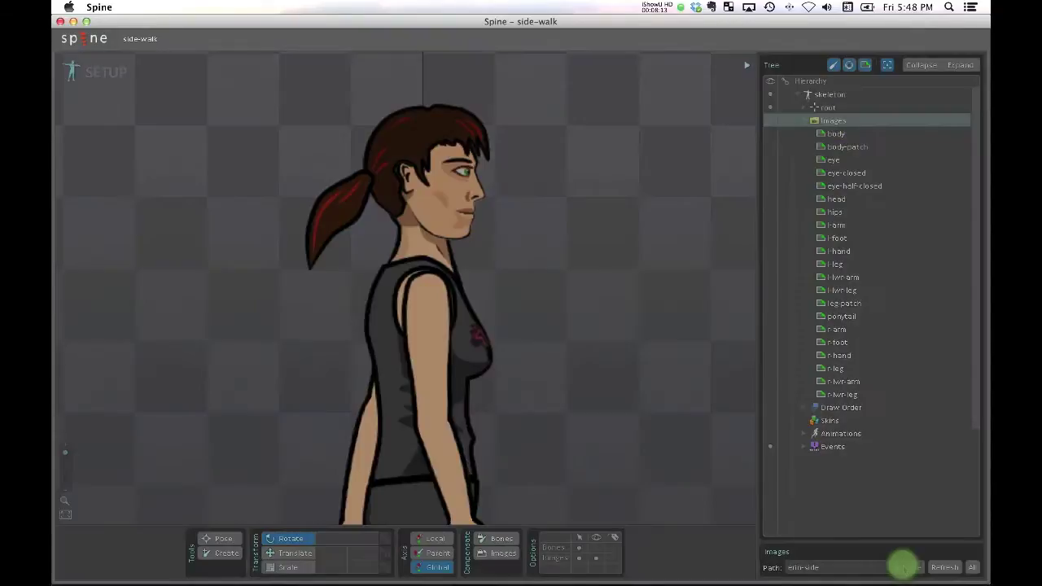
click(447, 191)
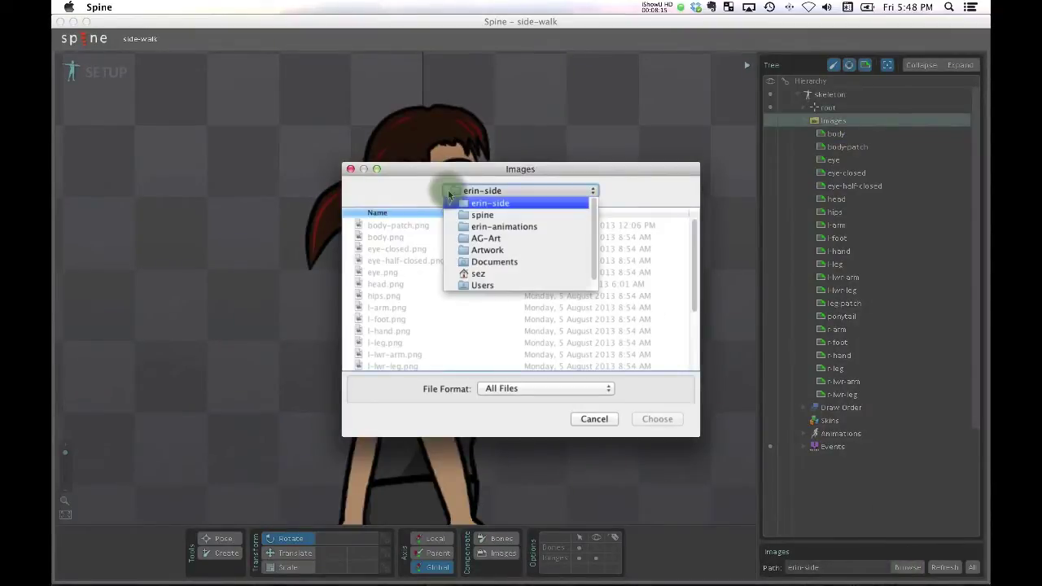
click(594, 175)
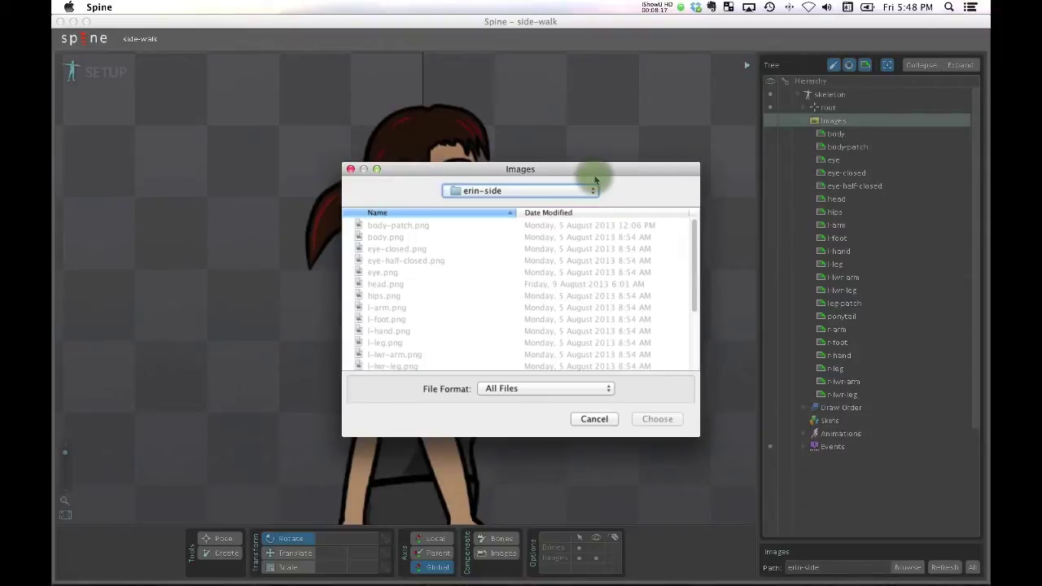
click(594, 418)
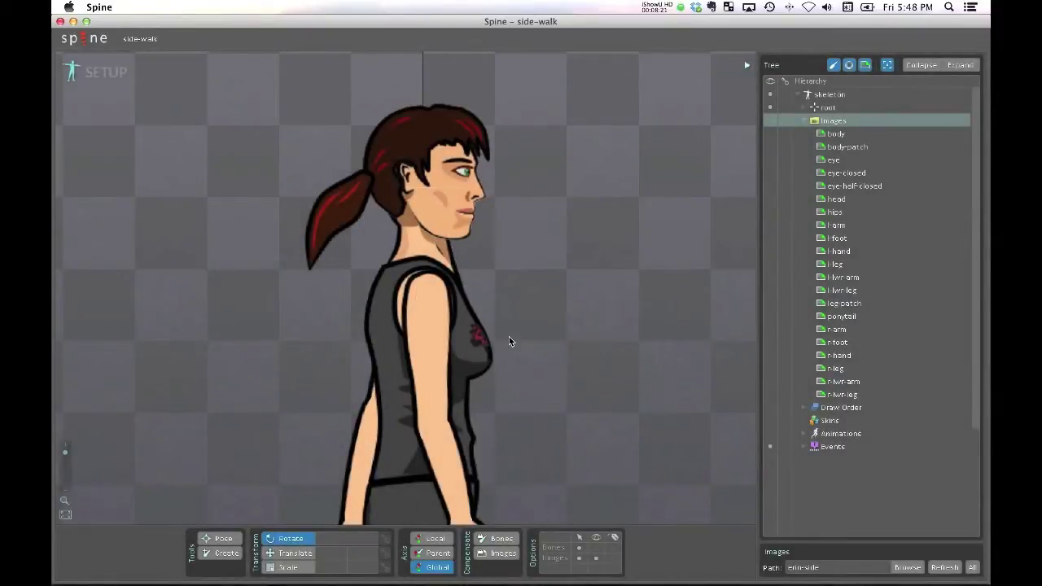
- Zoom out and pan the canvas to frame the whole character
scroll(508, 340, down, 1)
scroll(508, 341, down, 3)
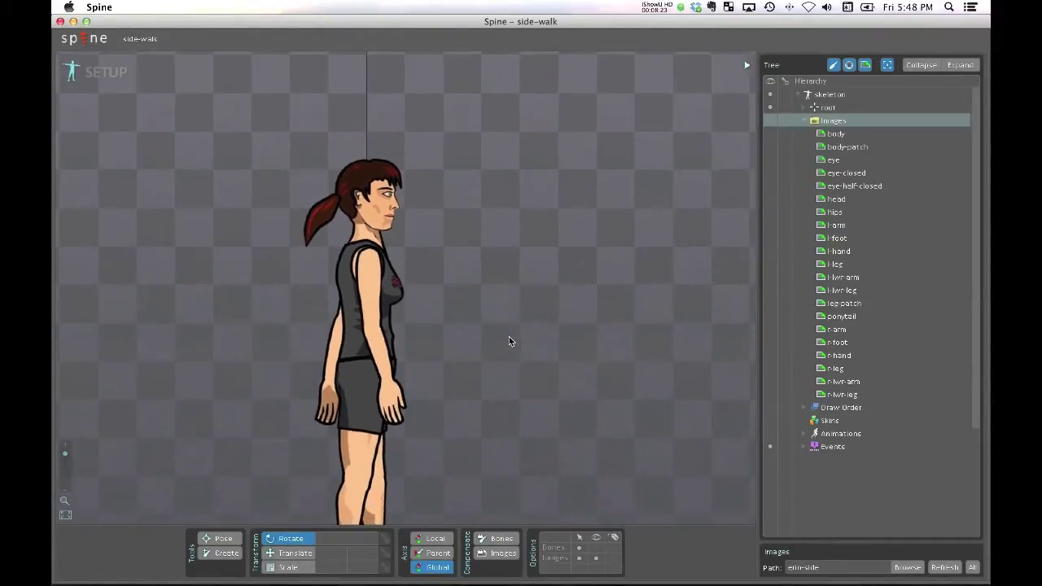
key(v)
drag(508, 337, 611, 235)
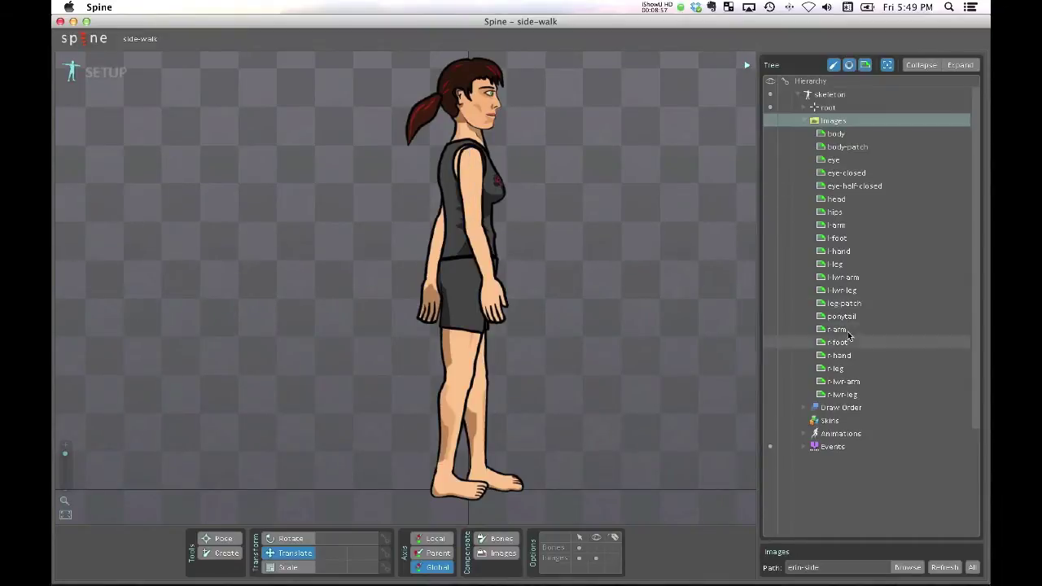
- Turn on Bones visibility in the Options panel so the skeleton overlays the character
click(595, 549)
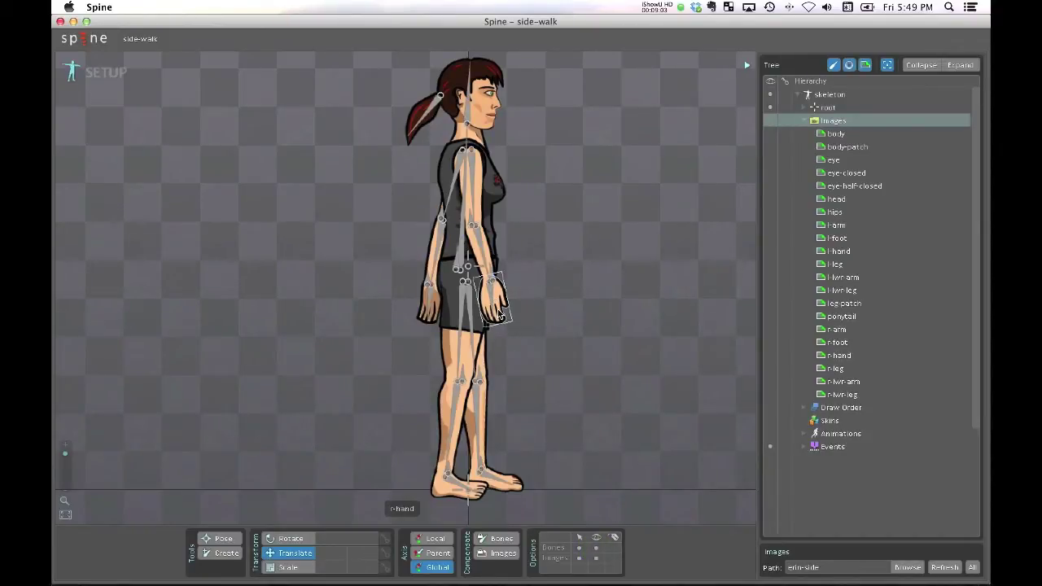
scroll(498, 315, up, 8)
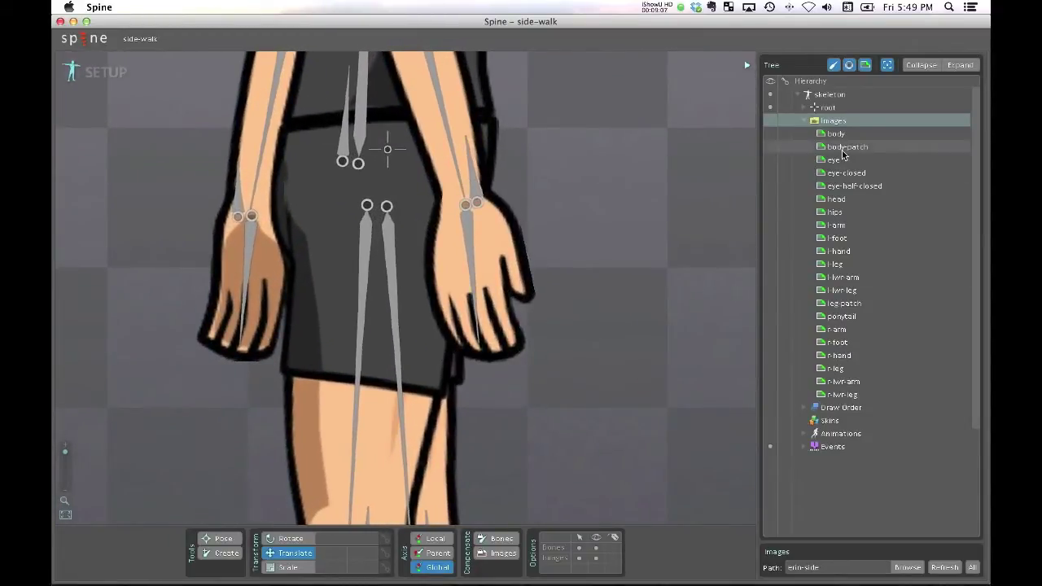
- Expand root and hip in the tree, then nudge the wrist's leg-patch attachment off and back
click(804, 107)
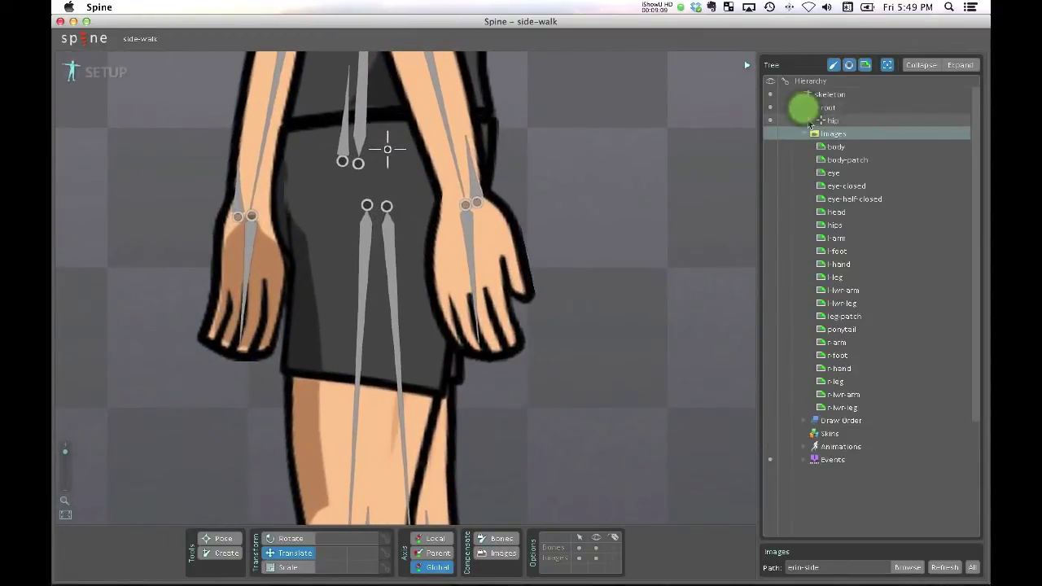
click(810, 121)
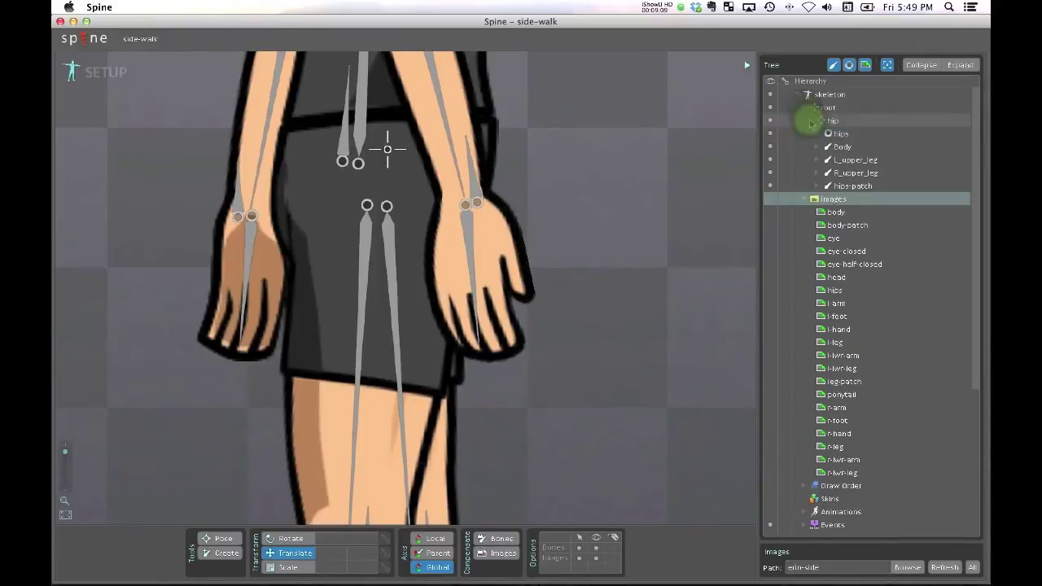
click(460, 200)
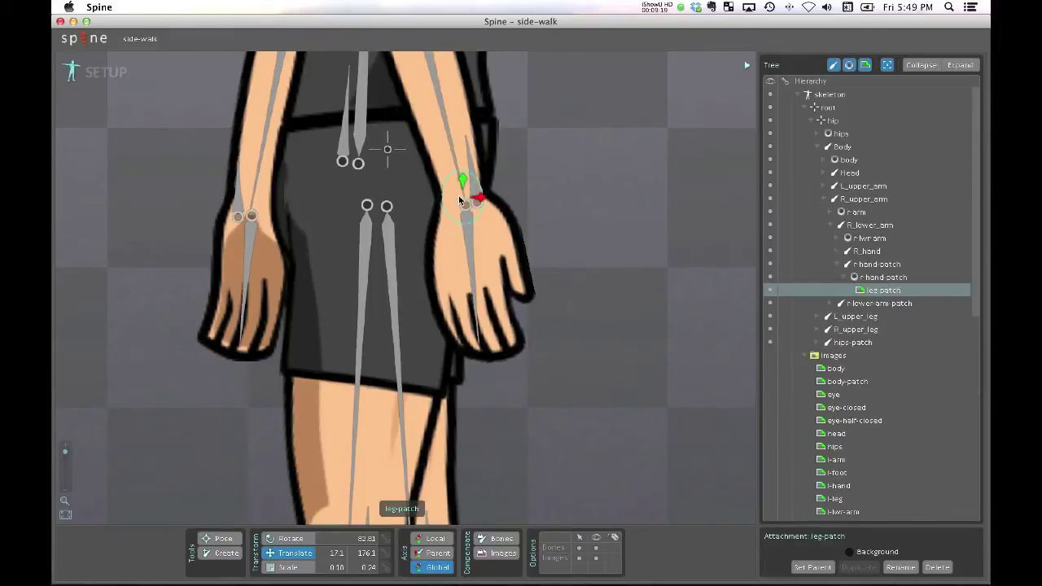
mouse_move(461, 201)
mouse_down()
mouse_move(544, 195)
mouse_move(459, 200)
mouse_move(533, 189)
mouse_move(541, 210)
mouse_move(460, 201)
mouse_up()
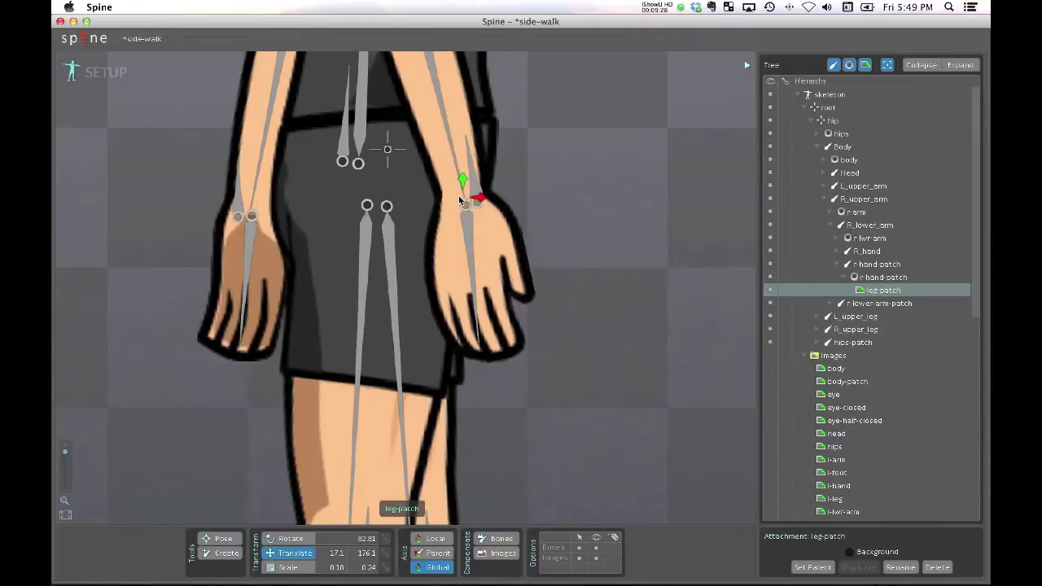
- Switch to Animate mode and zoom out to frame the whole character
click(111, 76)
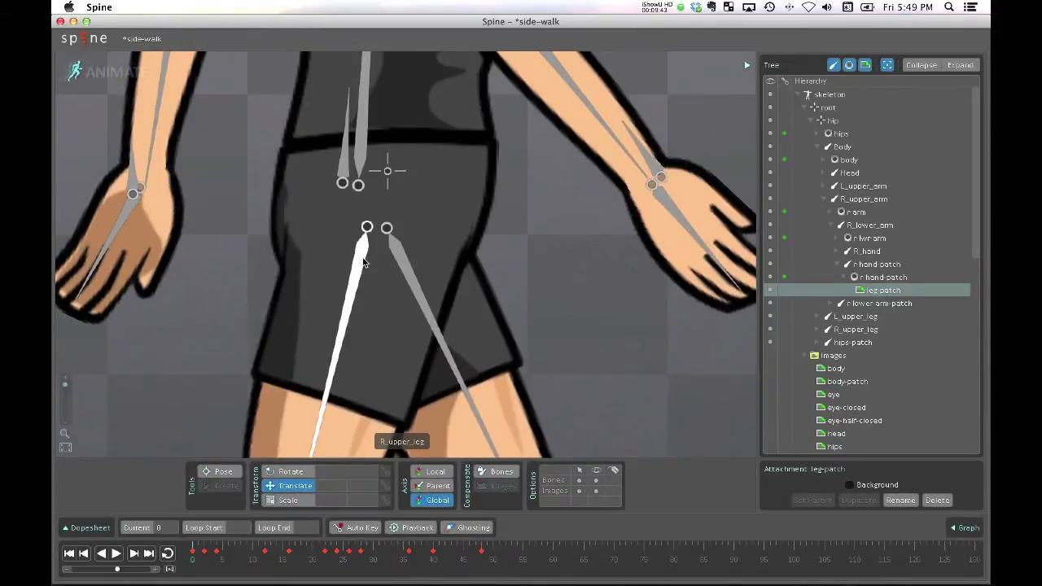
scroll(363, 261, down, 3)
scroll(363, 257, down, 5)
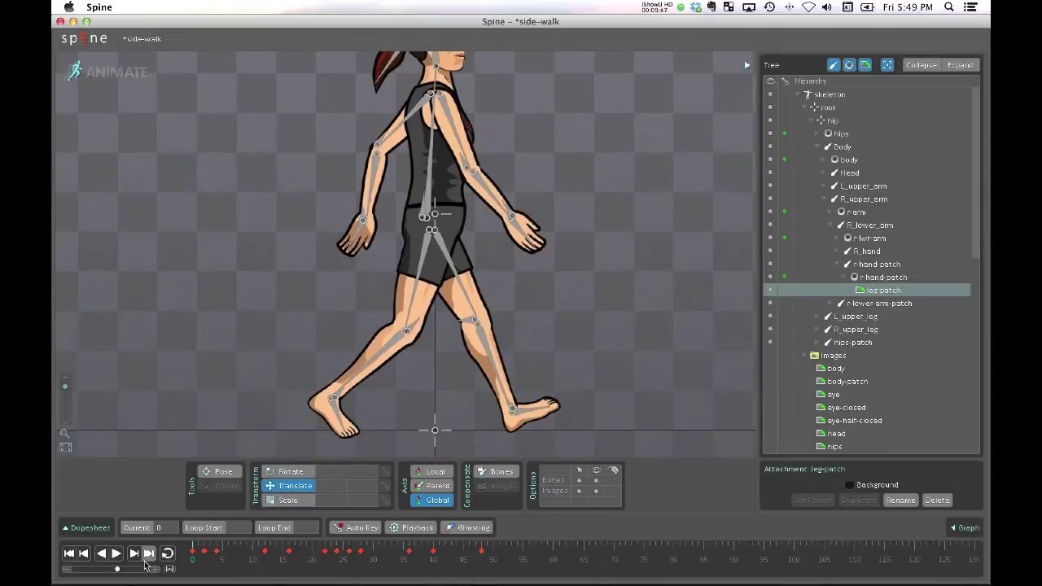
scroll(210, 402, down, 2)
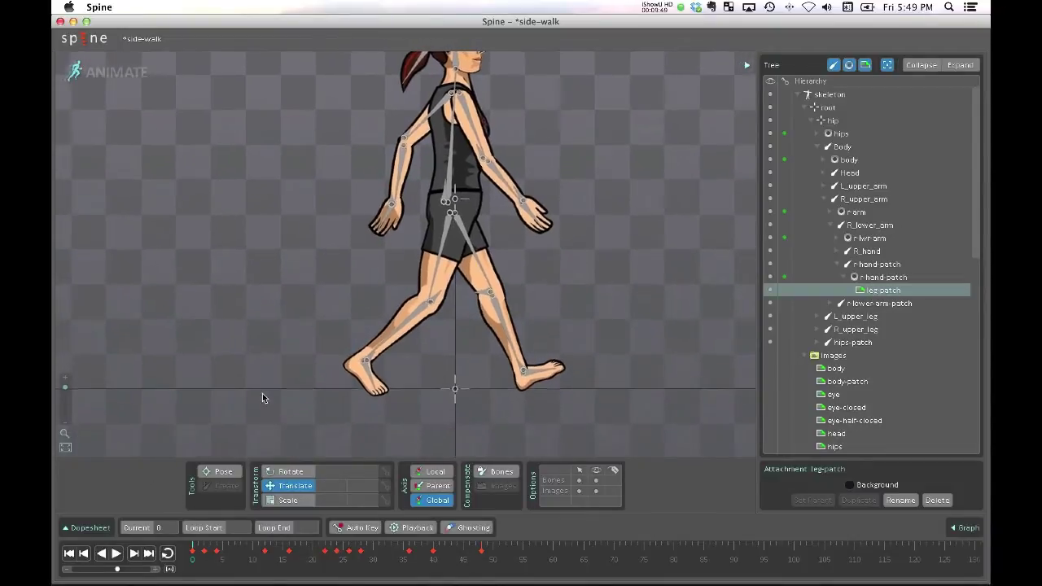
drag(319, 278, 315, 362)
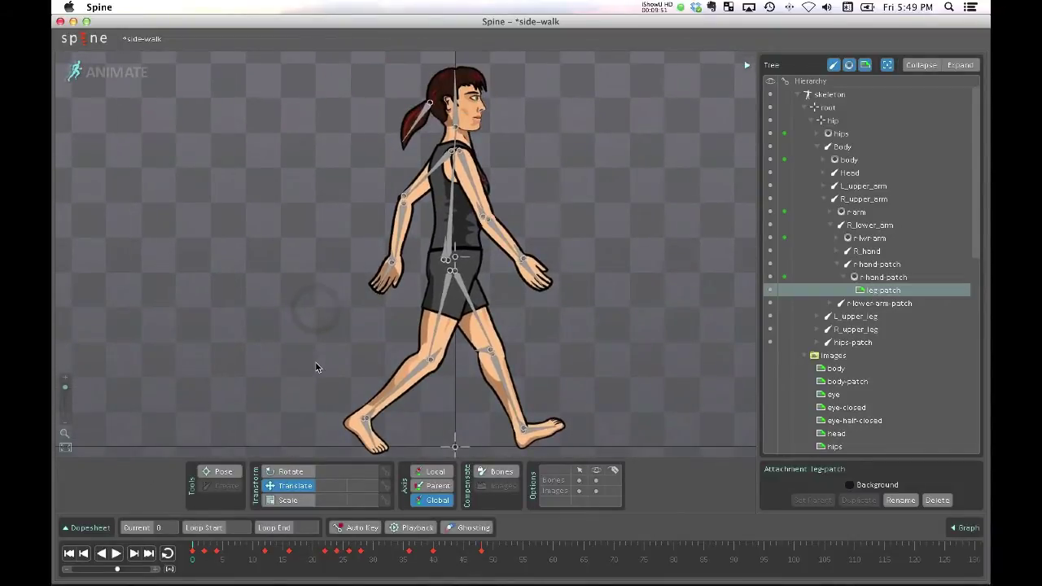
- Play the walk cycle on loop with bones hidden, stopping it at frame 43
click(116, 553)
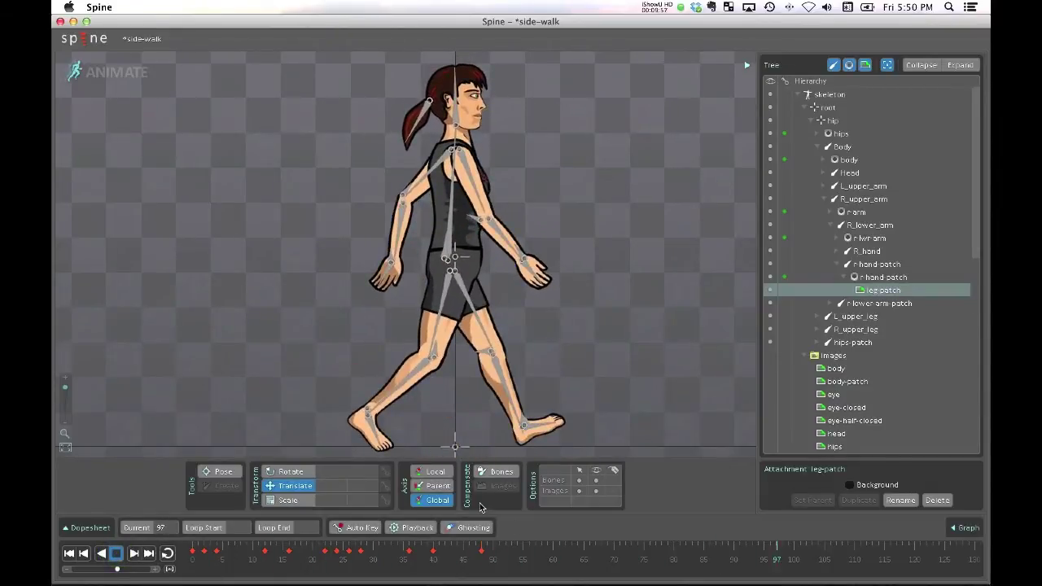
click(580, 480)
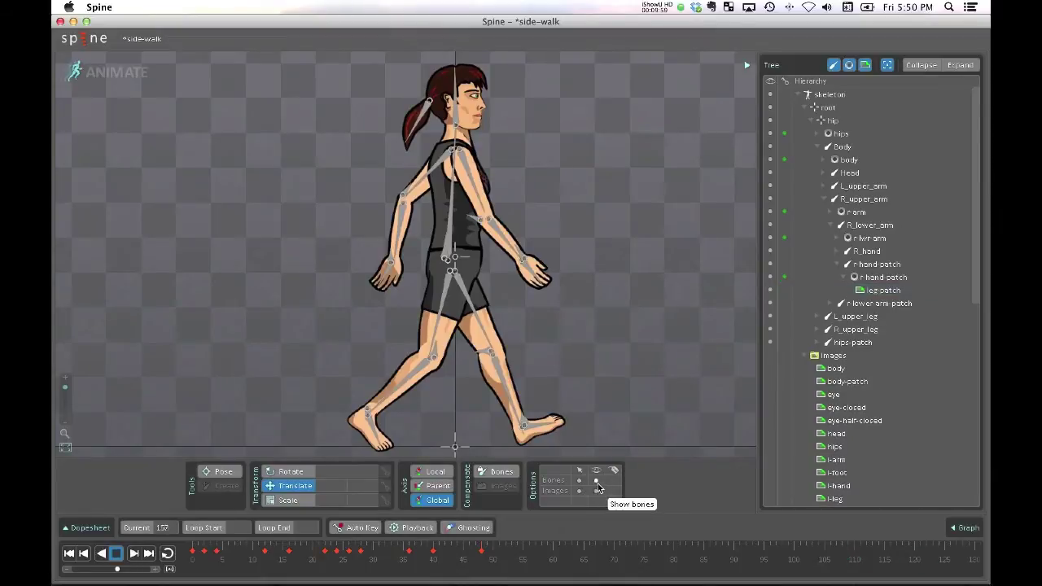
click(595, 485)
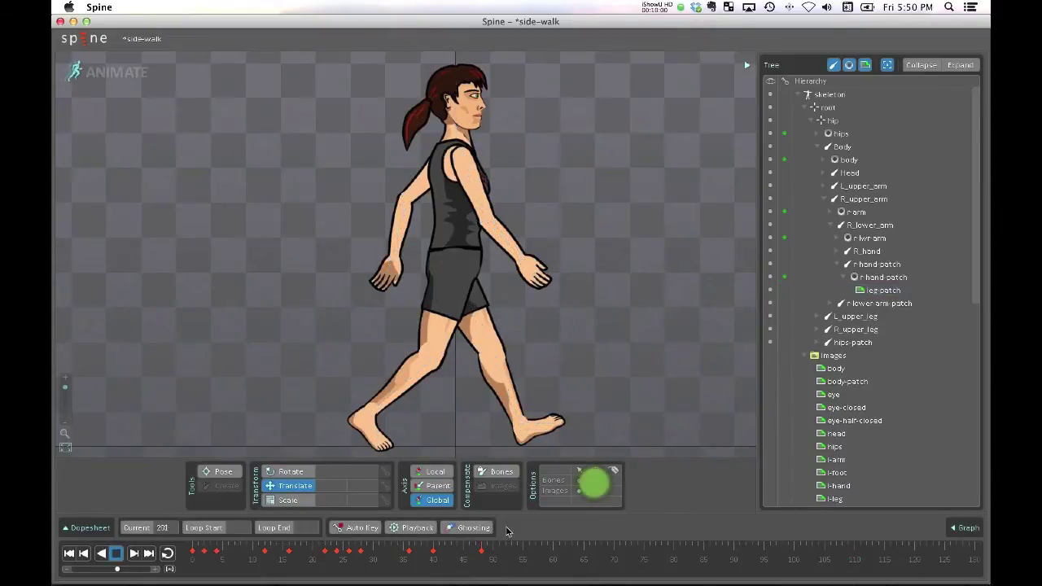
click(167, 554)
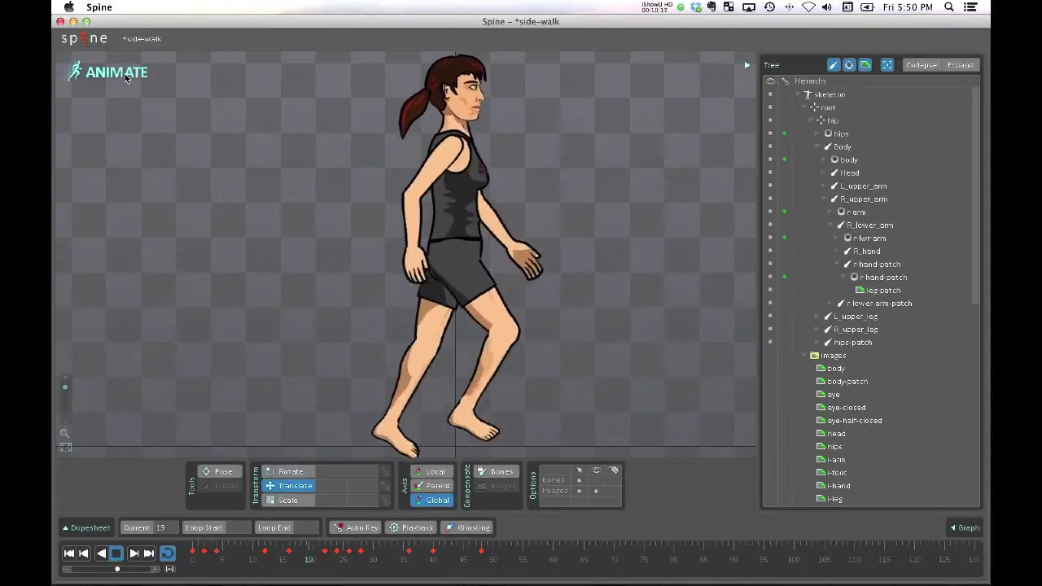
key(space)
click(98, 71)
click(98, 69)
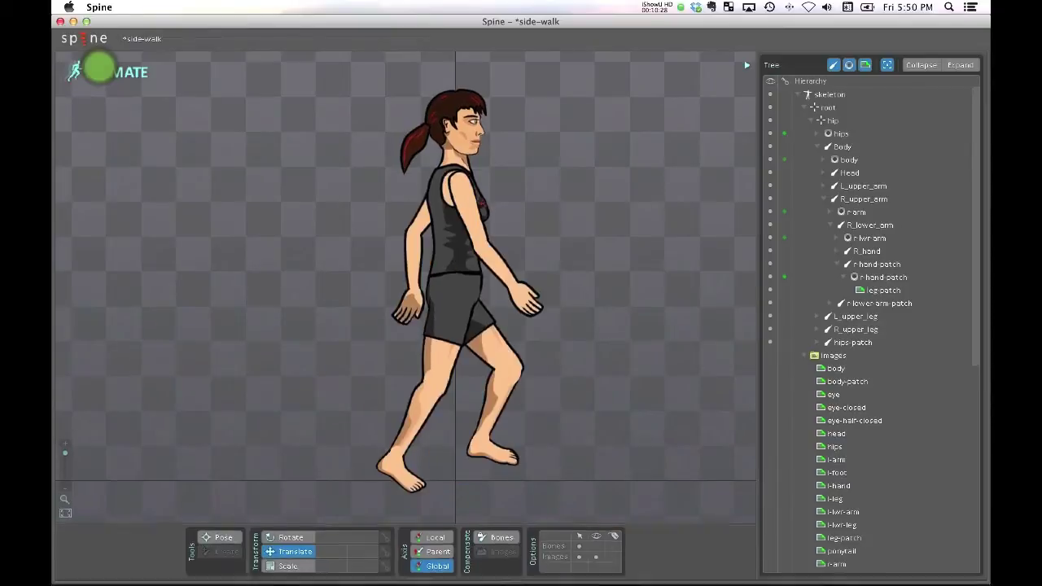
click(81, 39)
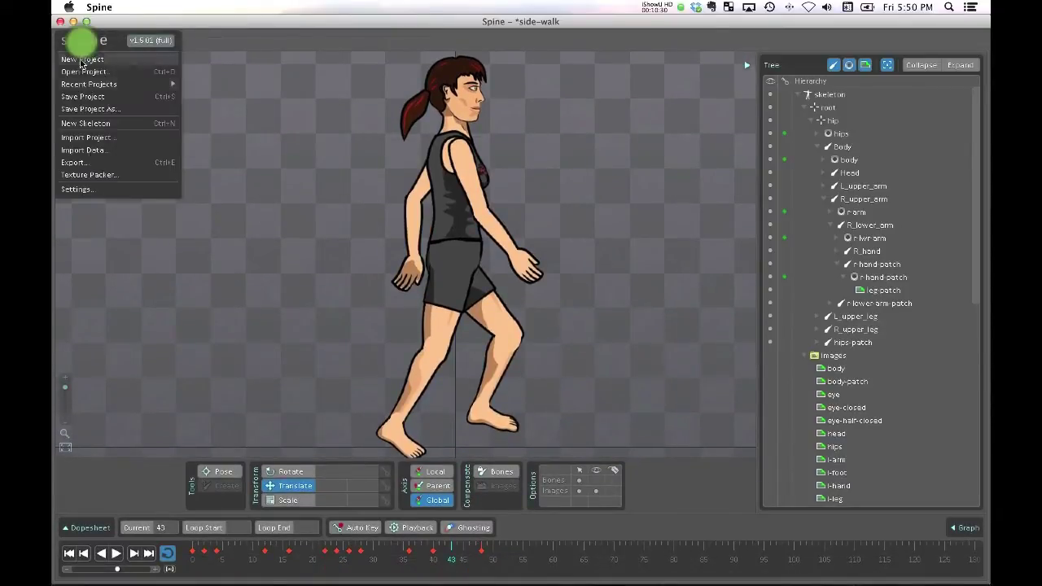
- Export side-walk as JSON with Create atlas and Pretty print enabled
click(93, 165)
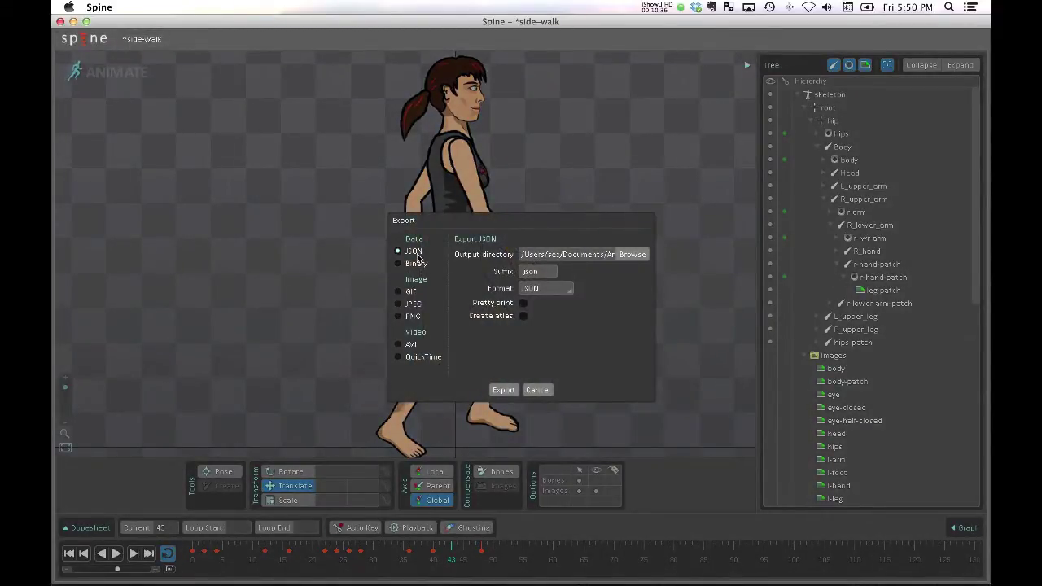
click(524, 315)
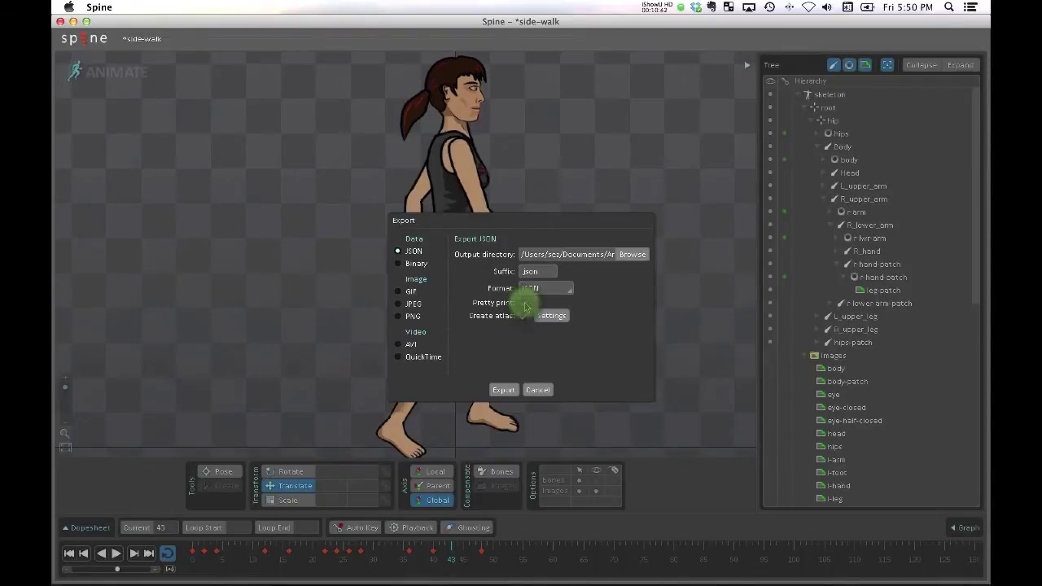
click(523, 302)
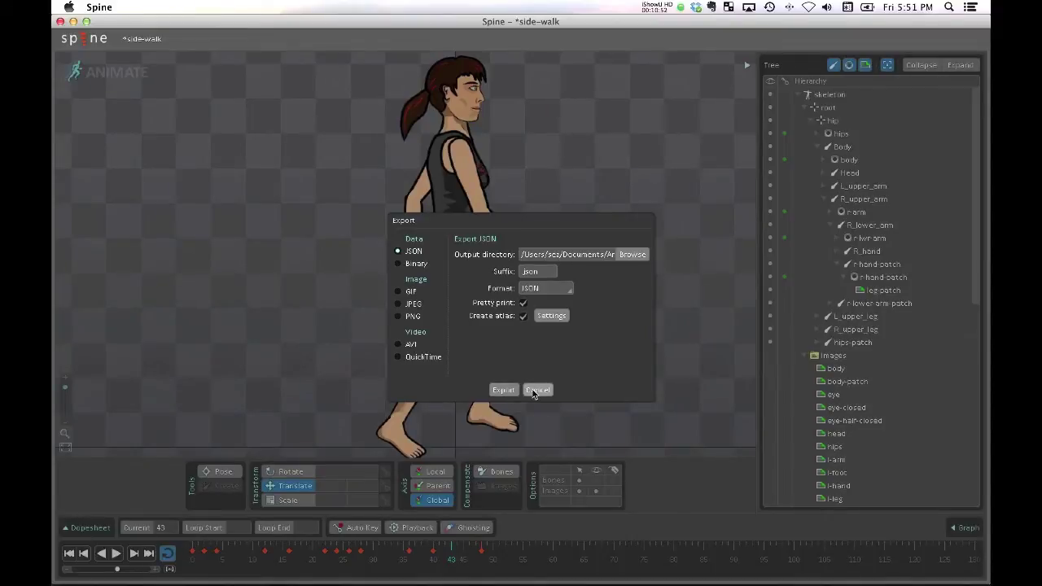
click(505, 390)
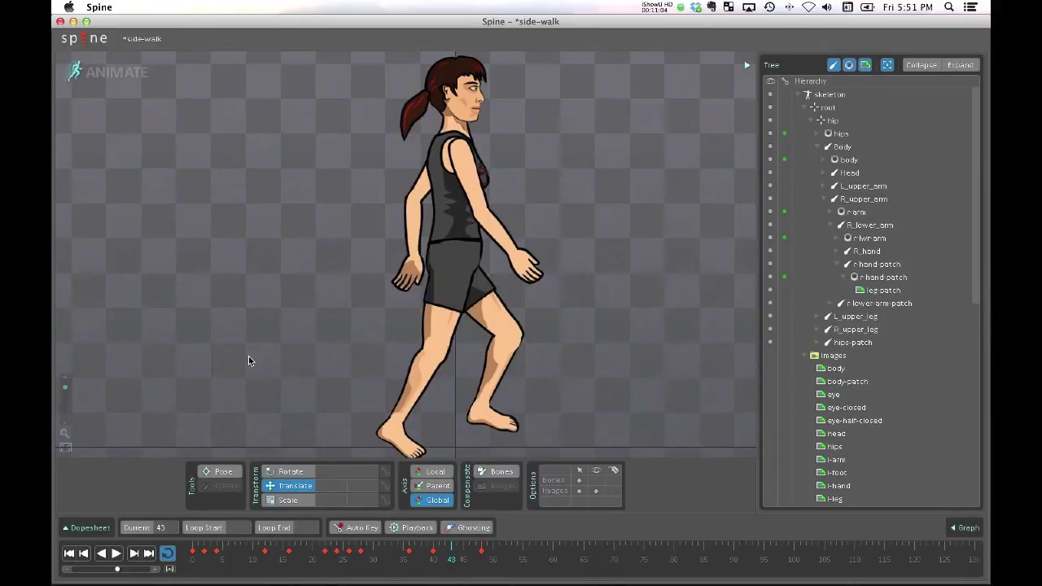
key(super+Tab)
key(super+Tab)
key(super+Tab)
key(super+Tab)
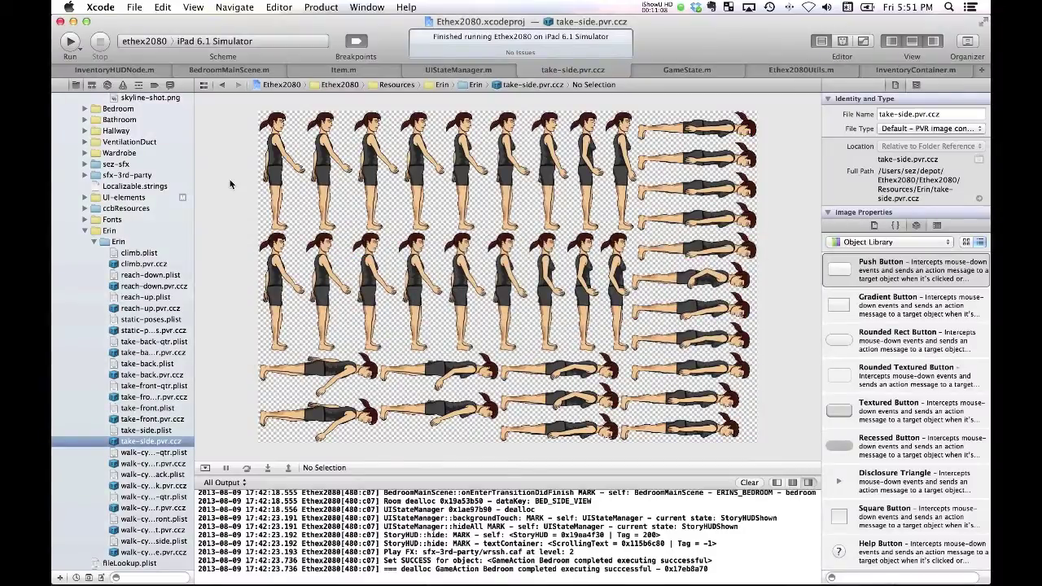
- Close Xcode's Ethex2080 project window so Spine's walk animation shows behind it
click(61, 22)
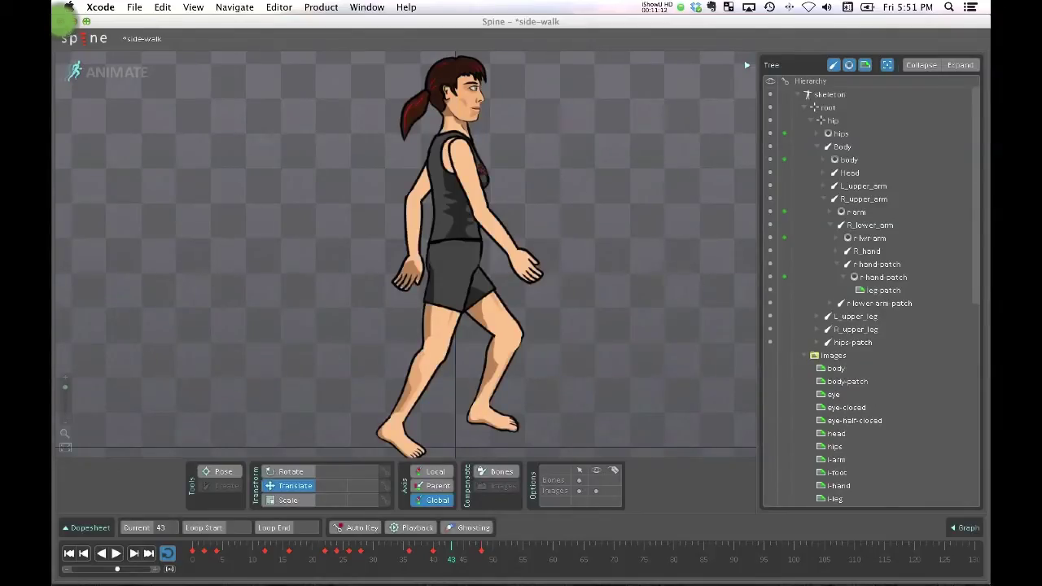
click(97, 7)
- Open test_spine.xcodeproj from recent projects and preview its 1024 × 256 skeleton.png atlas
mouse_move(142, 8)
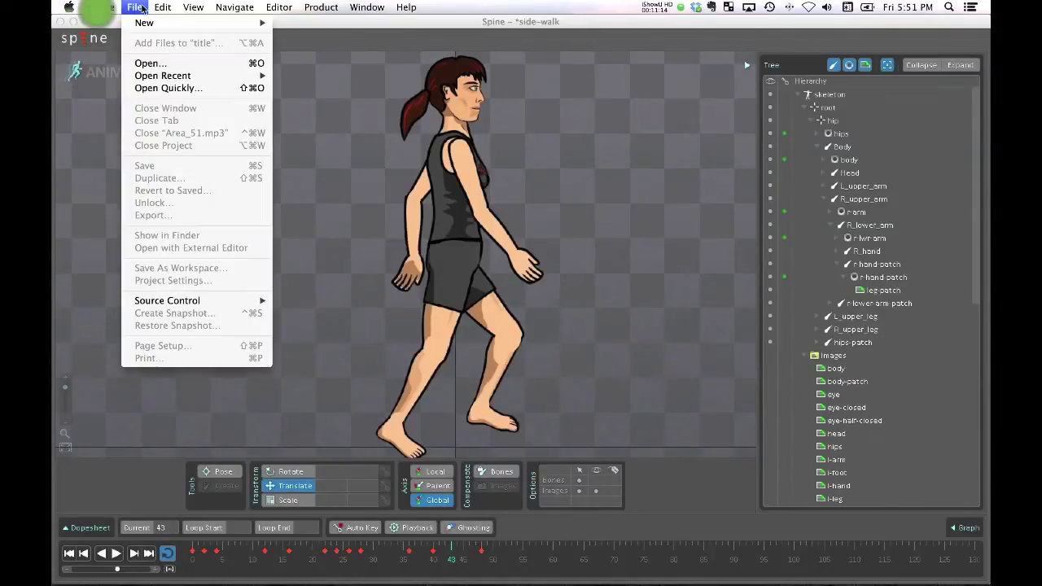
mouse_move(162, 76)
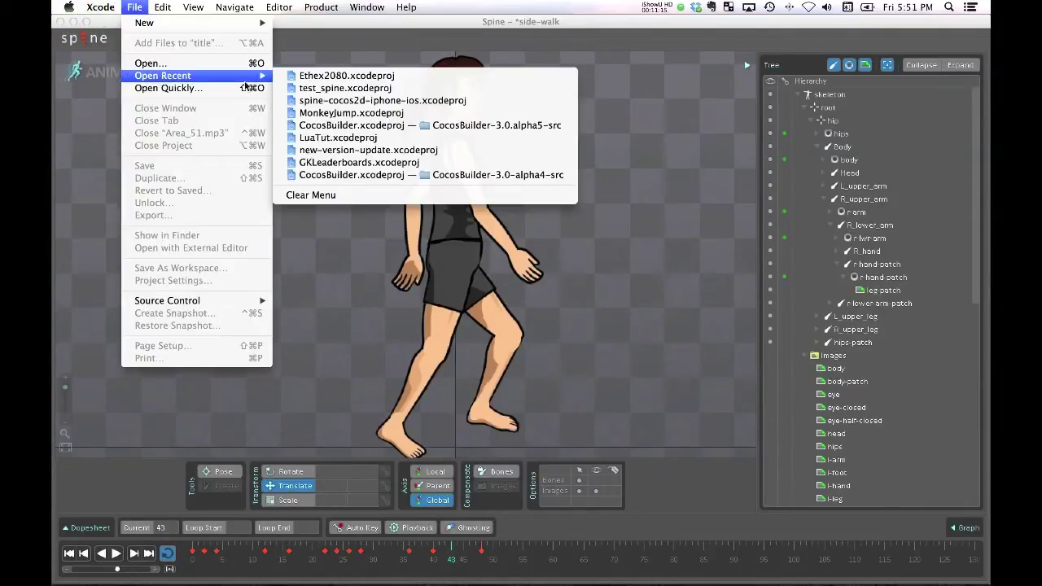
click(357, 88)
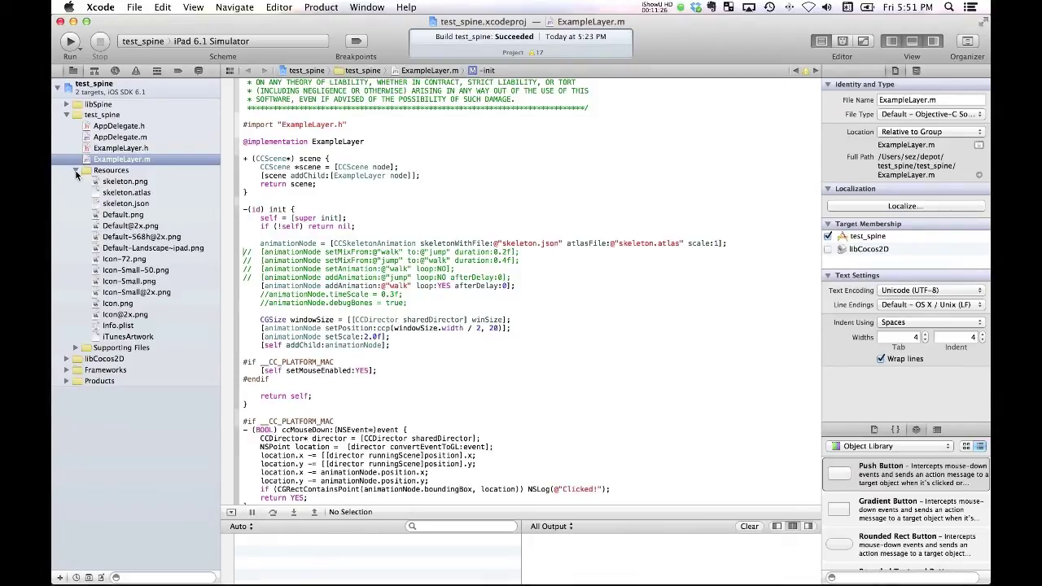
click(124, 182)
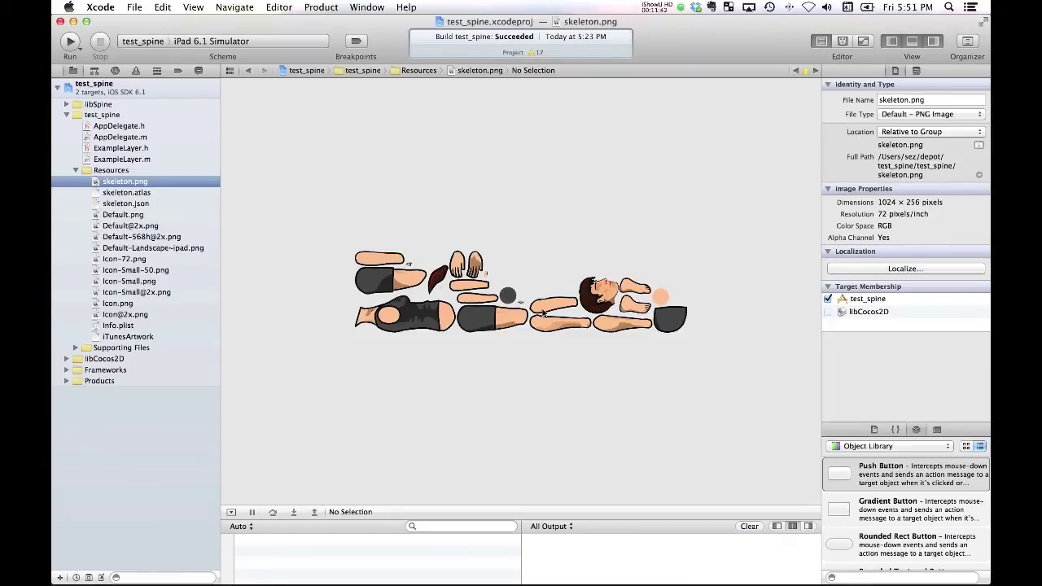
- Review skeleton.atlas and the skeleton.json bone data, then expand the libSpine group
click(450, 299)
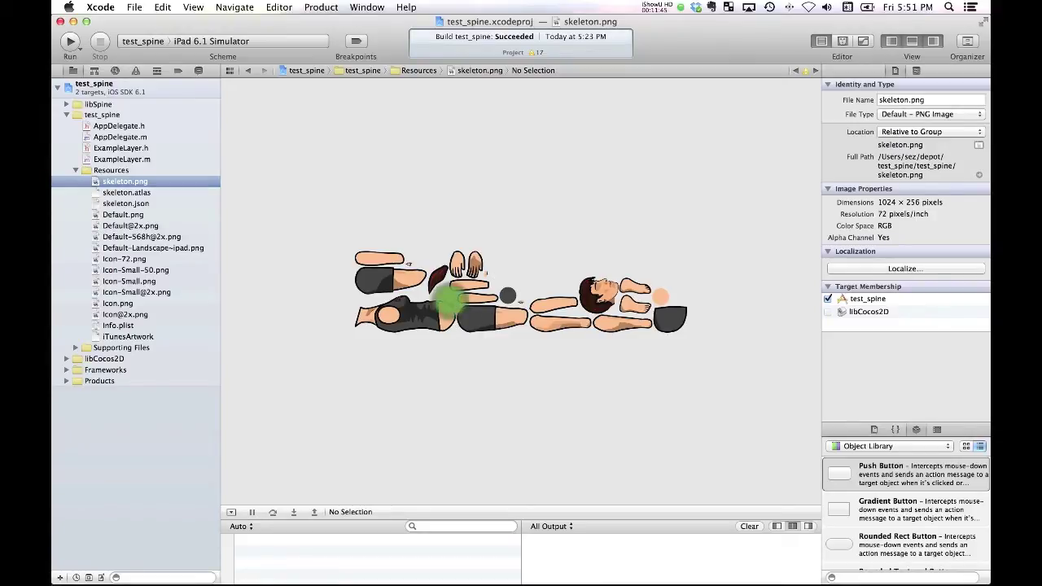
click(128, 193)
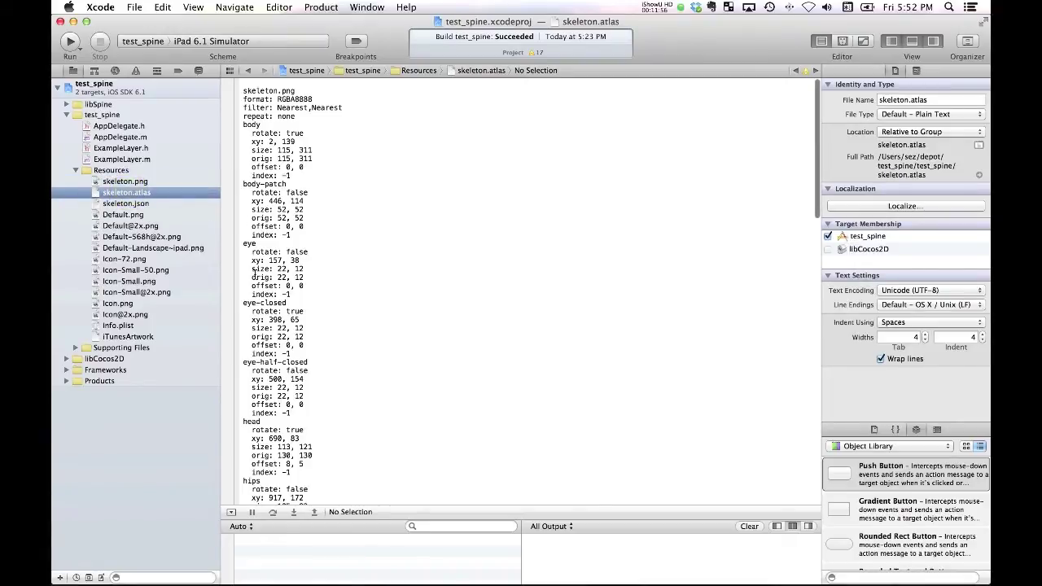
click(126, 203)
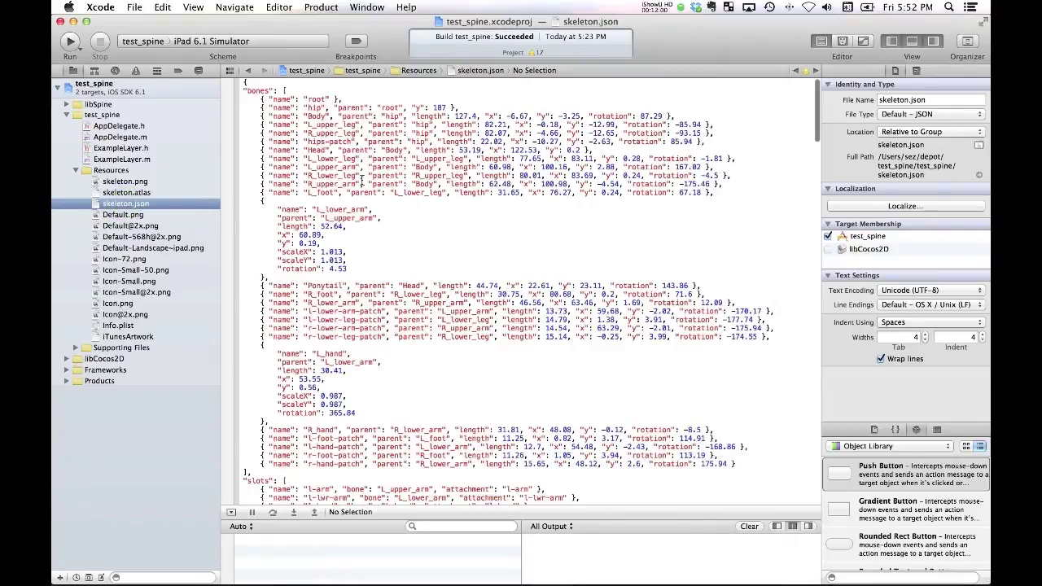
scroll(361, 178, down, 3)
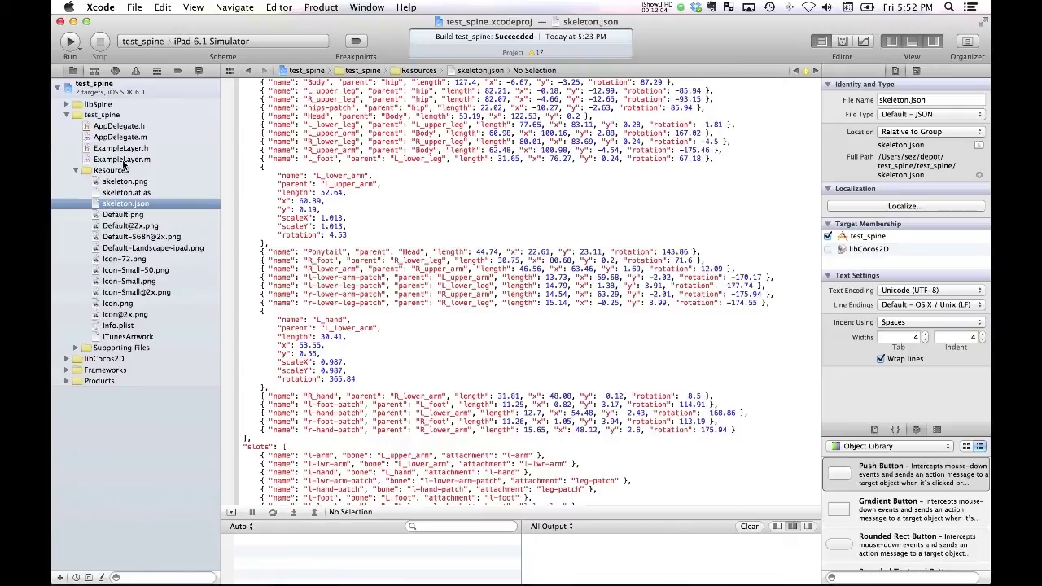
click(82, 106)
click(67, 105)
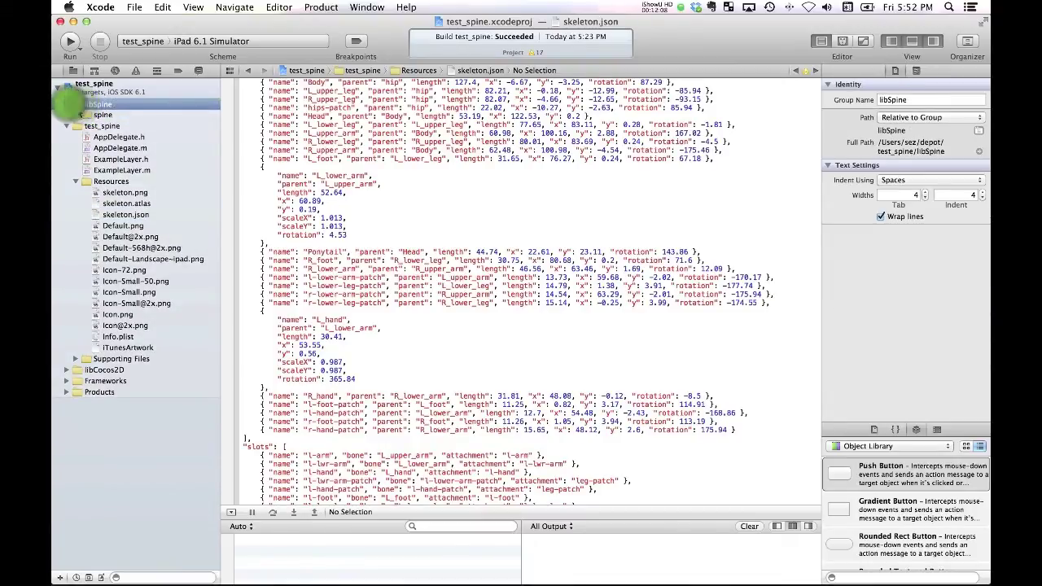
- Browse the spine source group, then show test_spine's ExampleLayer.m in the editor
click(75, 114)
click(78, 115)
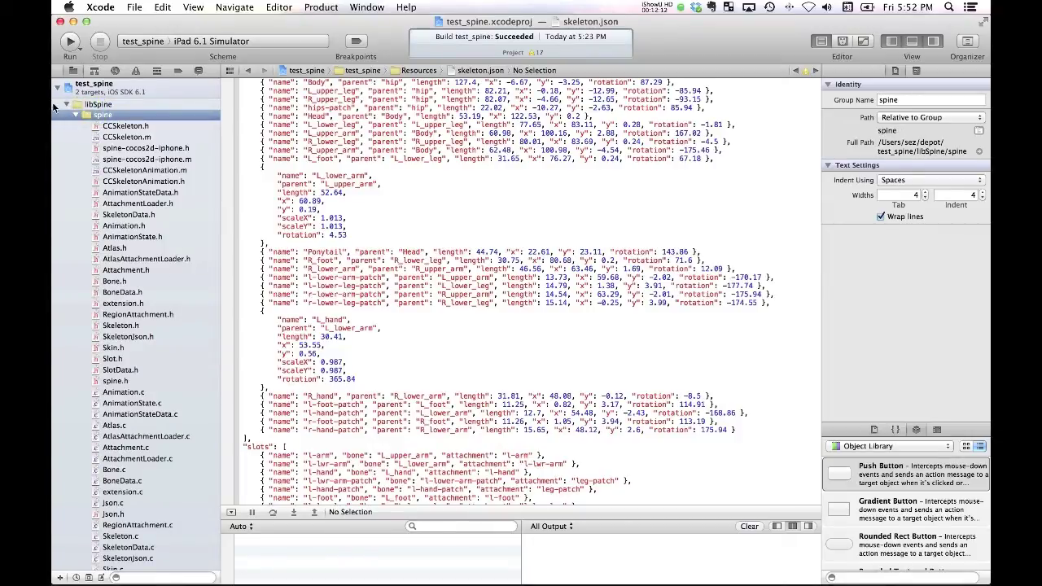
click(74, 114)
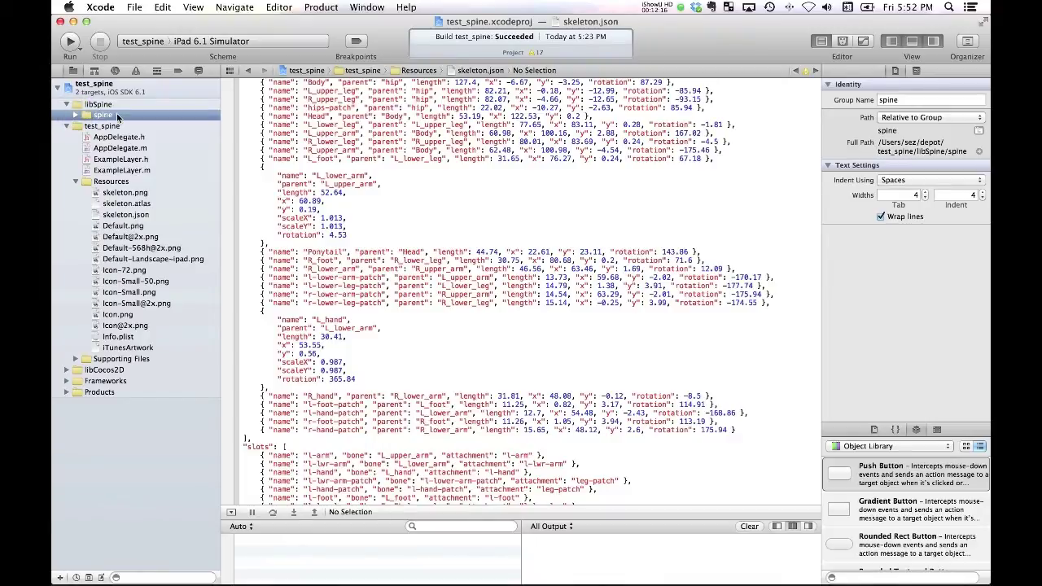
key(super+Tab)
key(super+Tab)
key(super+Tab)
key(super+Tab)
key(super+Tab)
key(super+Tab)
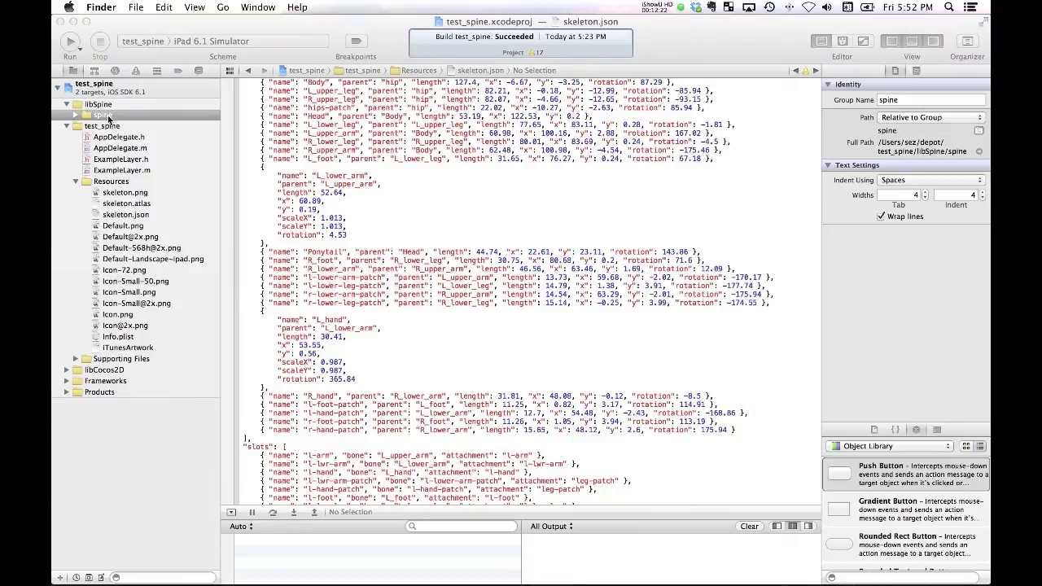
click(109, 118)
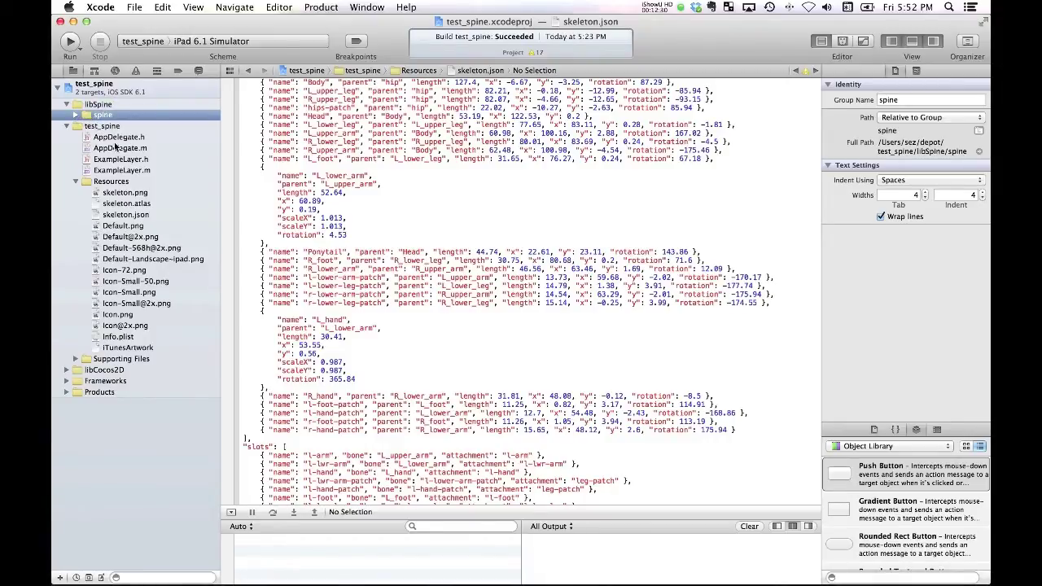
click(124, 170)
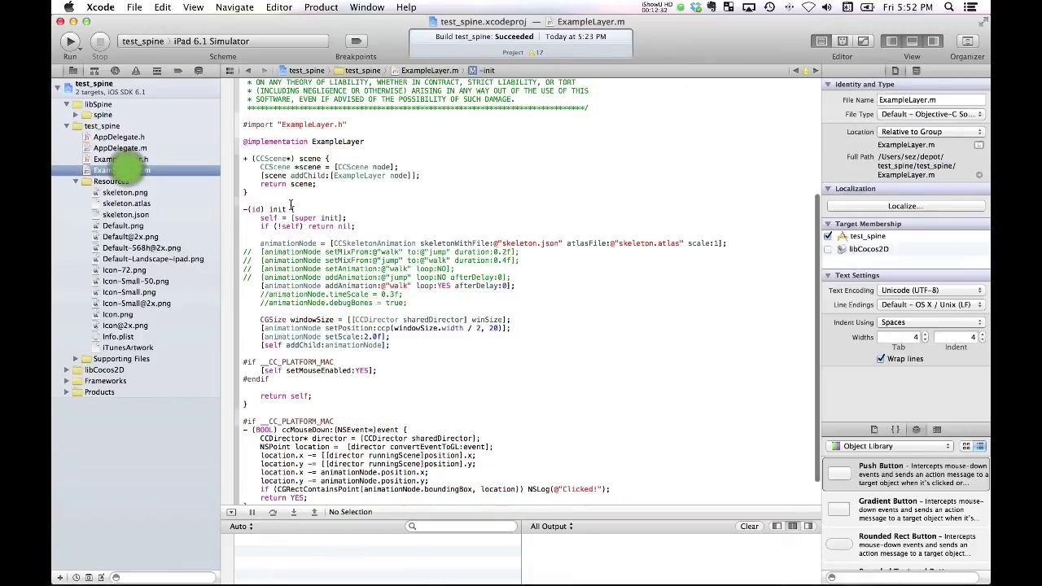
- Highlight the CCSkeletonAnimation line loading skeleton.json and skeleton.atlas, and the looping walk call
scroll(305, 260, down, 3)
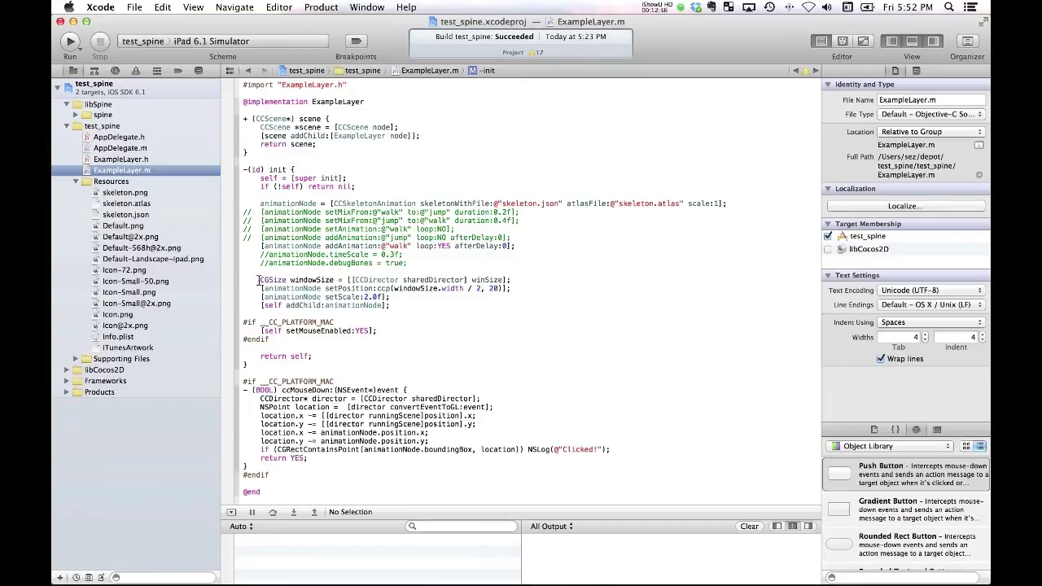
drag(330, 204, 598, 204)
click(544, 203)
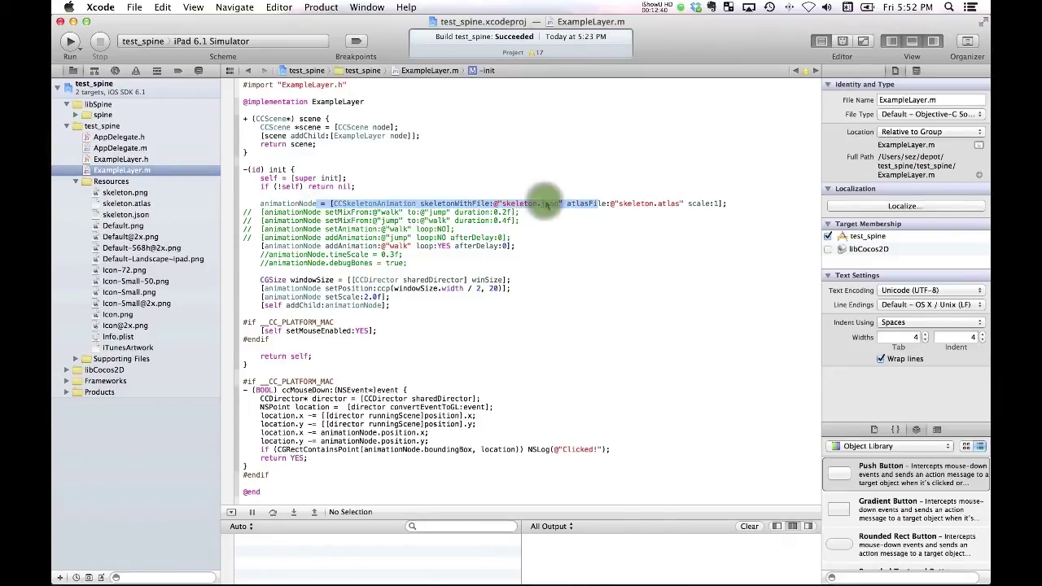
click(659, 204)
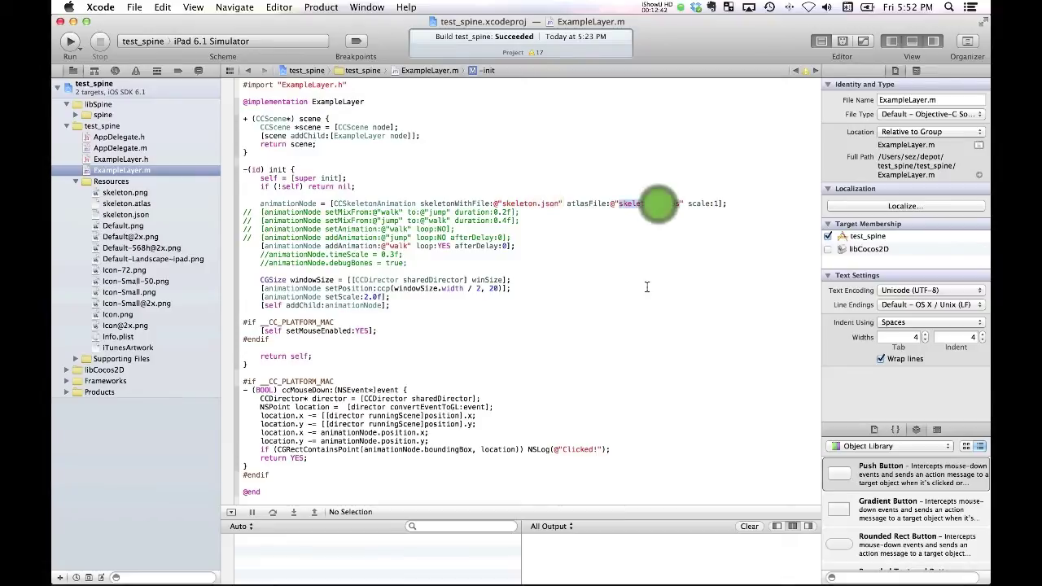
click(634, 263)
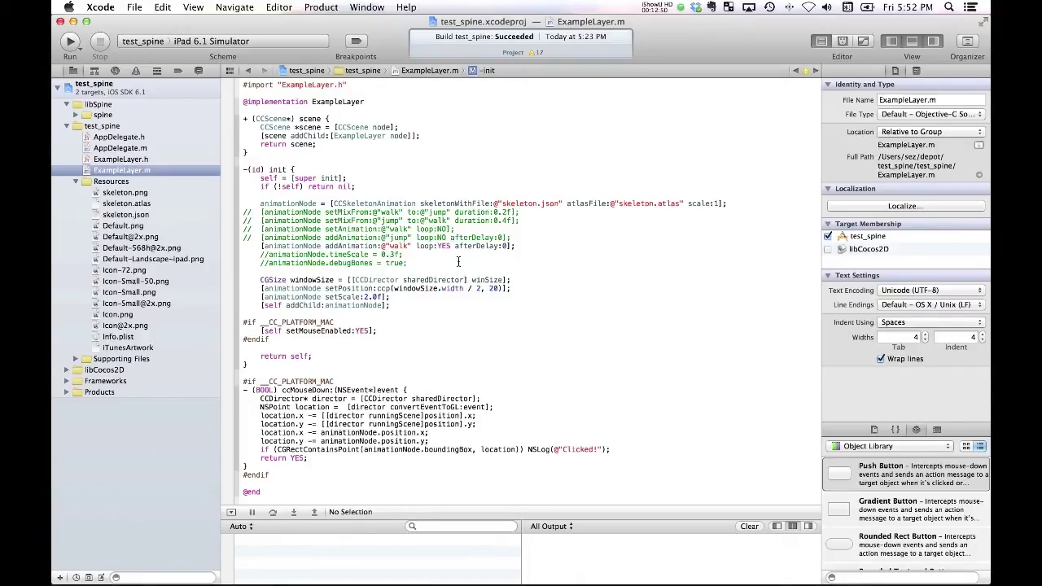
click(392, 246)
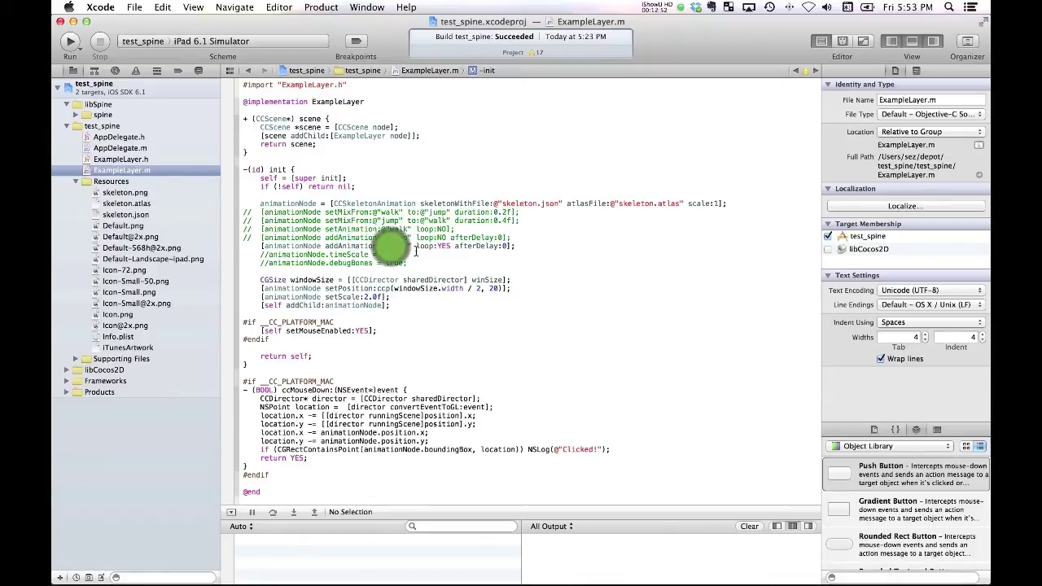
key(super+Tab)
key(super+Tab)
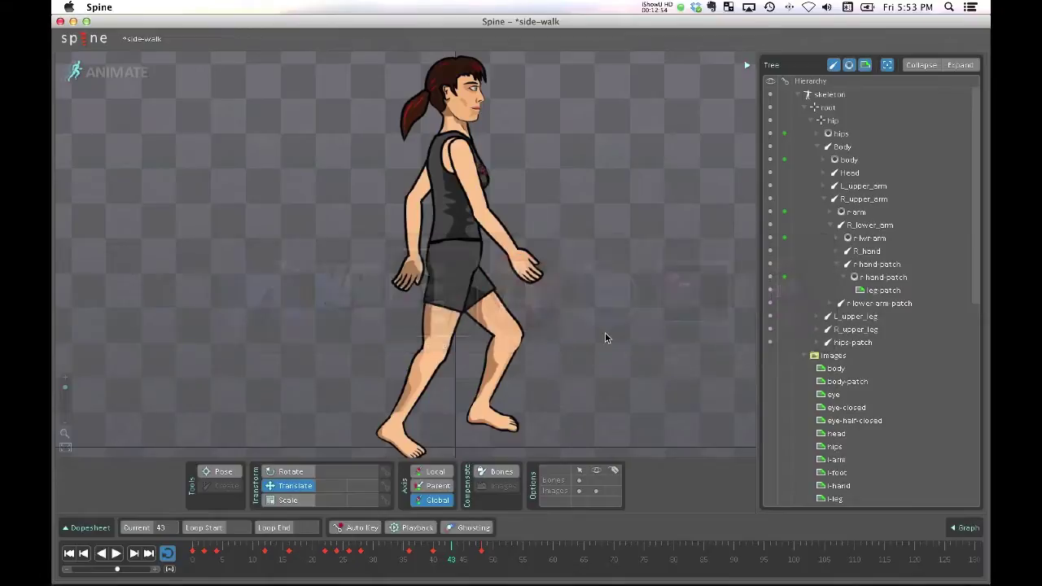
- In Spine's Tree, collapse Images and select walk under Animations, then return to Xcode
click(811, 356)
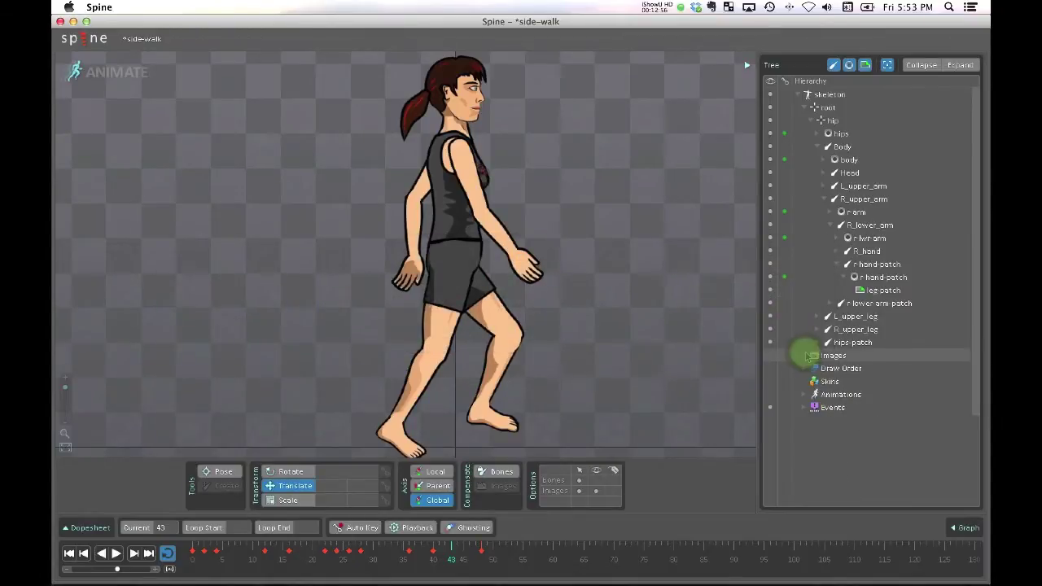
click(805, 395)
click(835, 410)
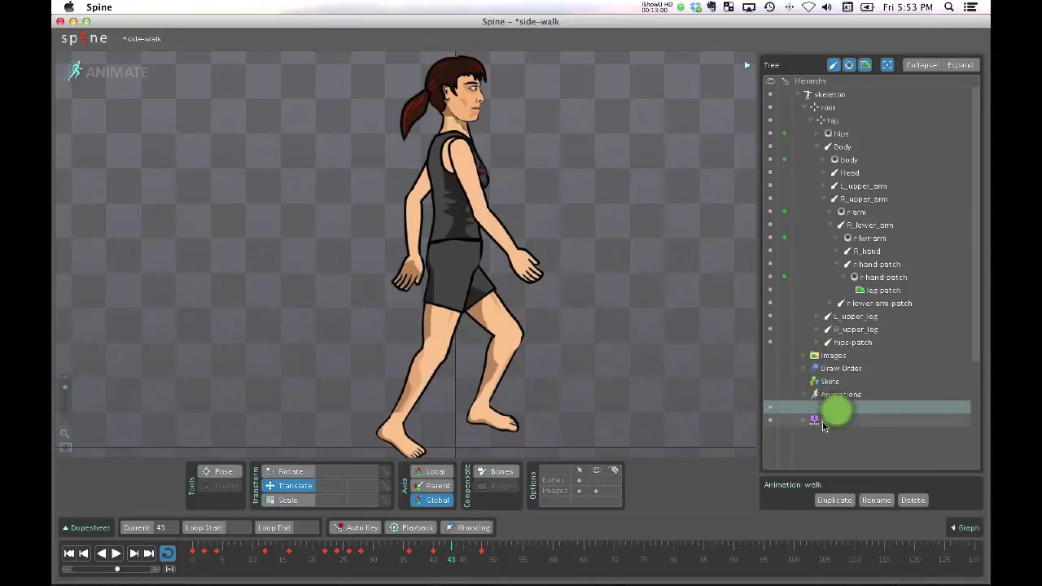
key(super+Tab)
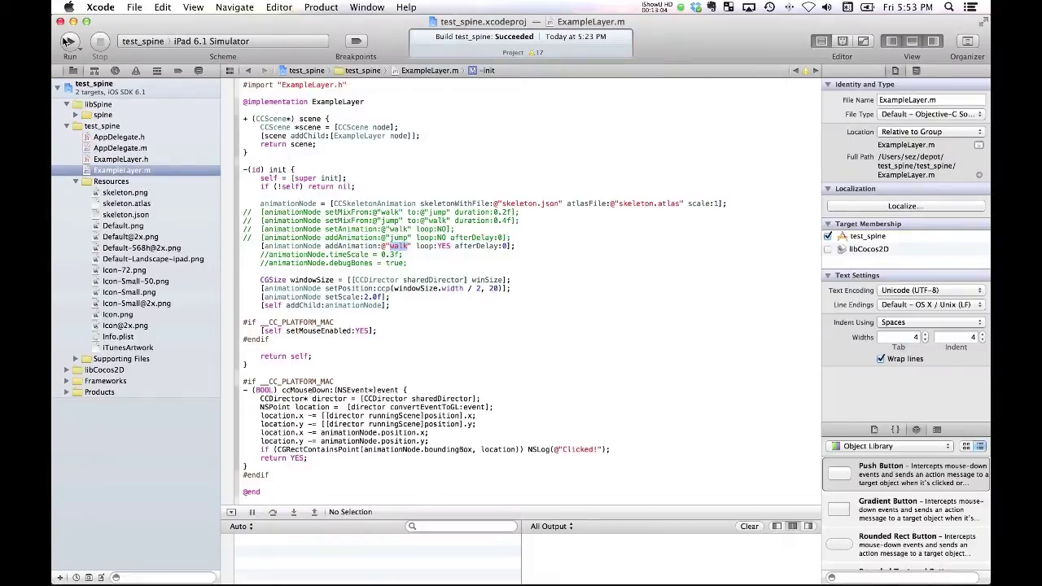
- Run test_spine in the iPad 6.1 Simulator to watch the walk cycle, then quit the Simulator
click(69, 41)
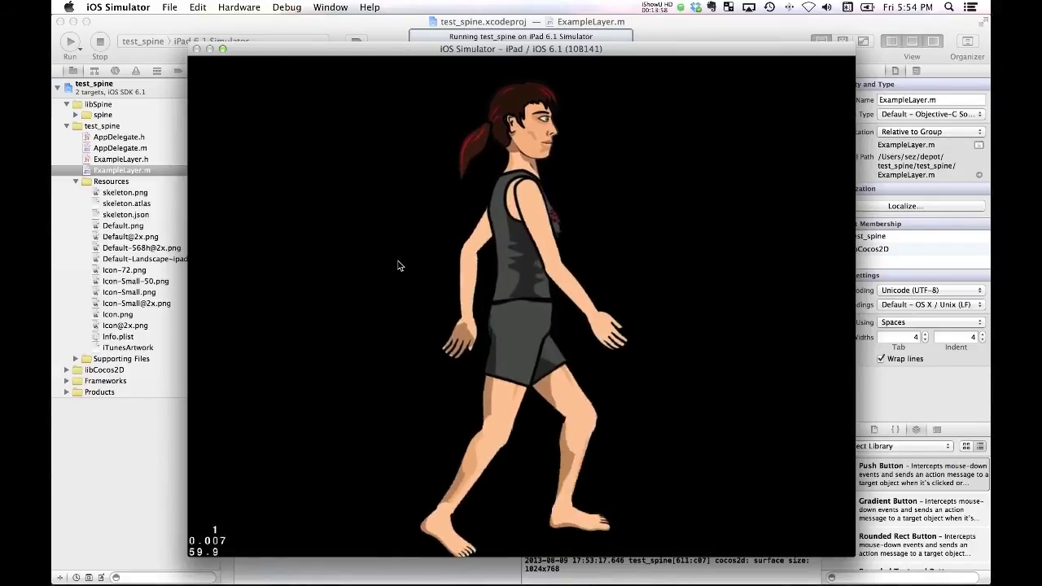
key(super+q)
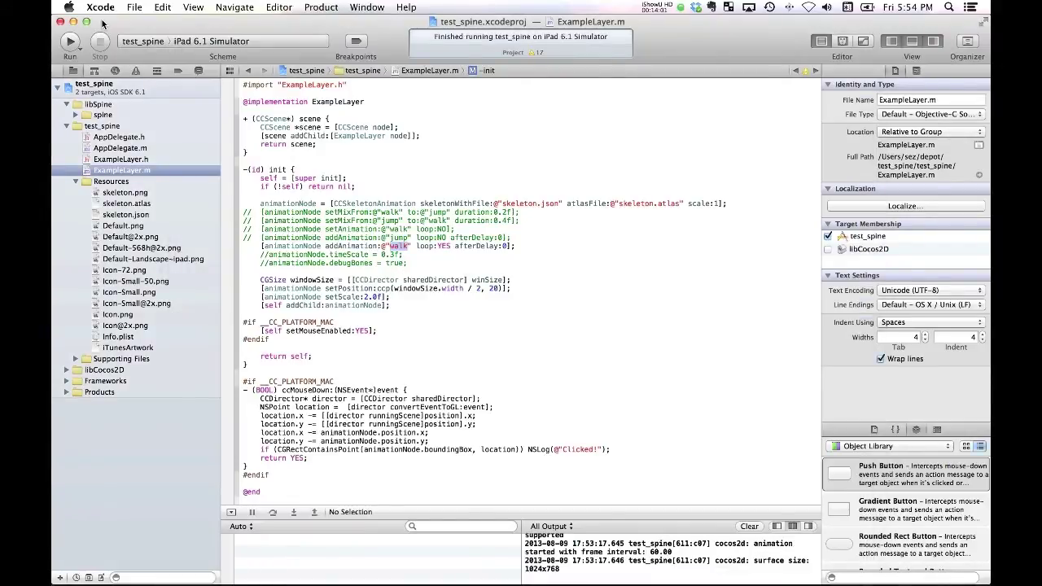
click(60, 21)
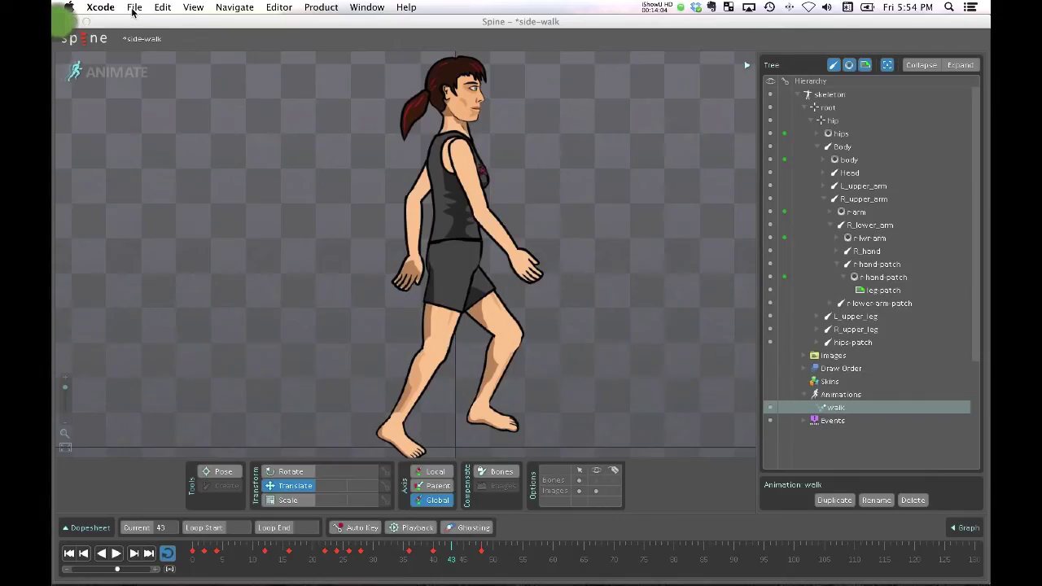
- Open spine-cocos2d-iphone-ios.xcodeproj from recent projects, maximize it, and show its ExampleLayer.m
click(133, 8)
mouse_move(154, 25)
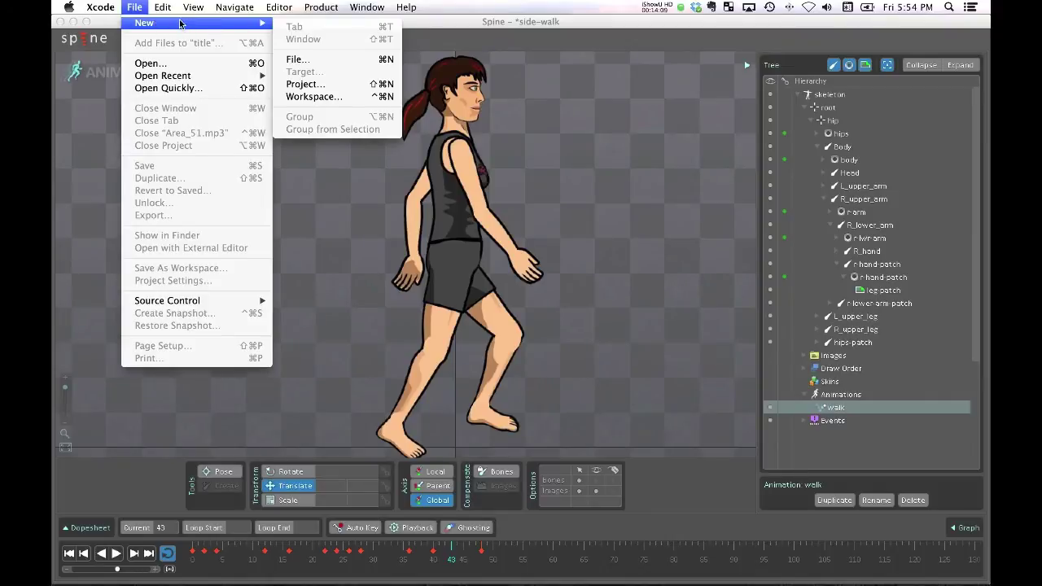
mouse_move(183, 78)
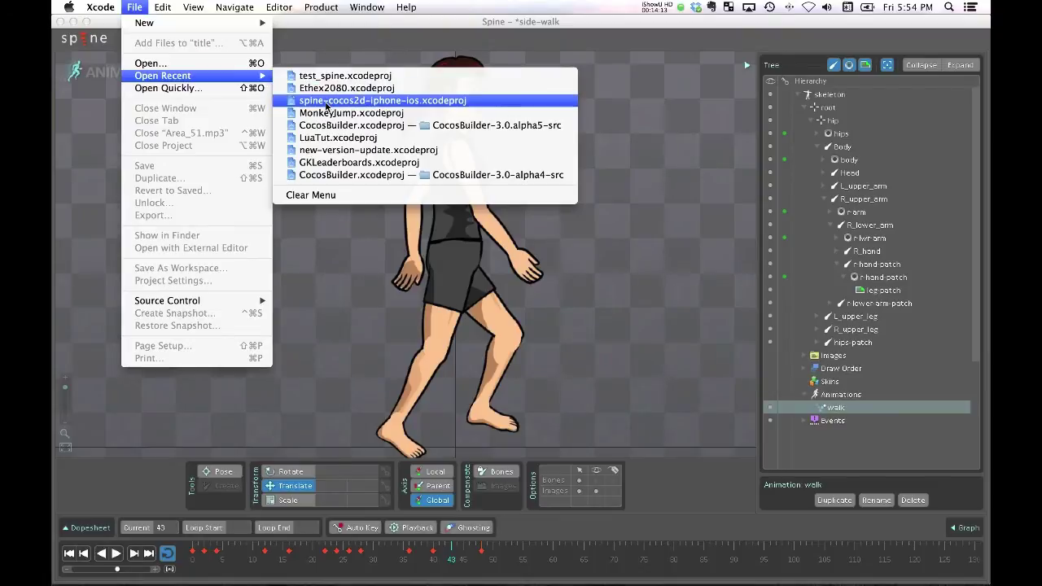
click(326, 101)
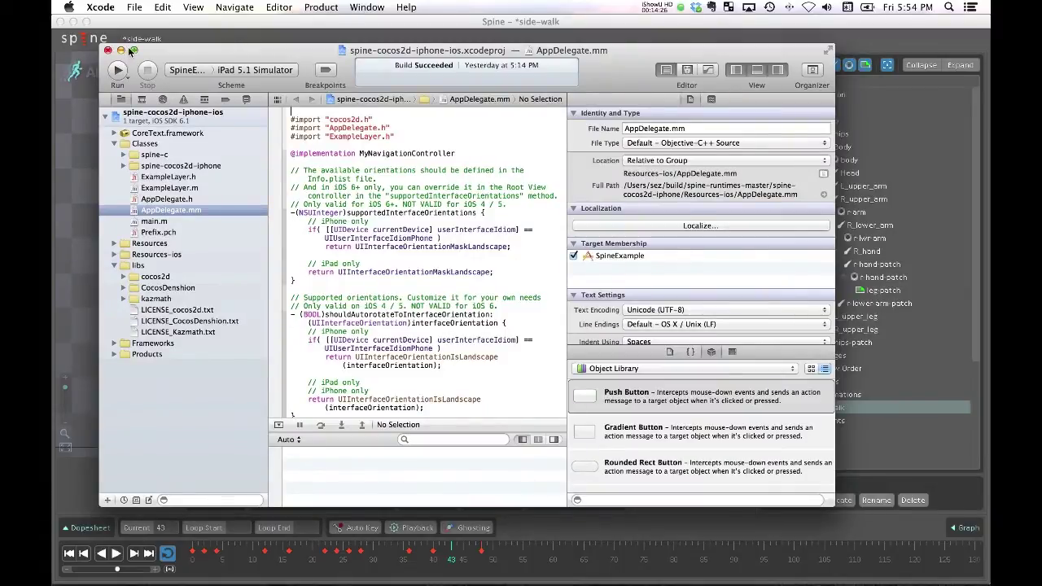
click(132, 51)
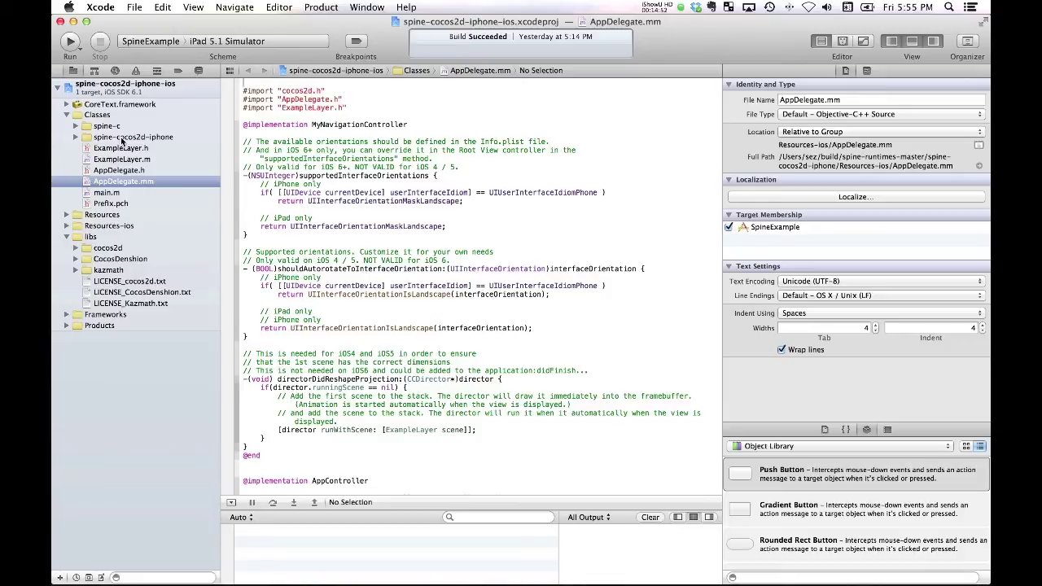
click(122, 137)
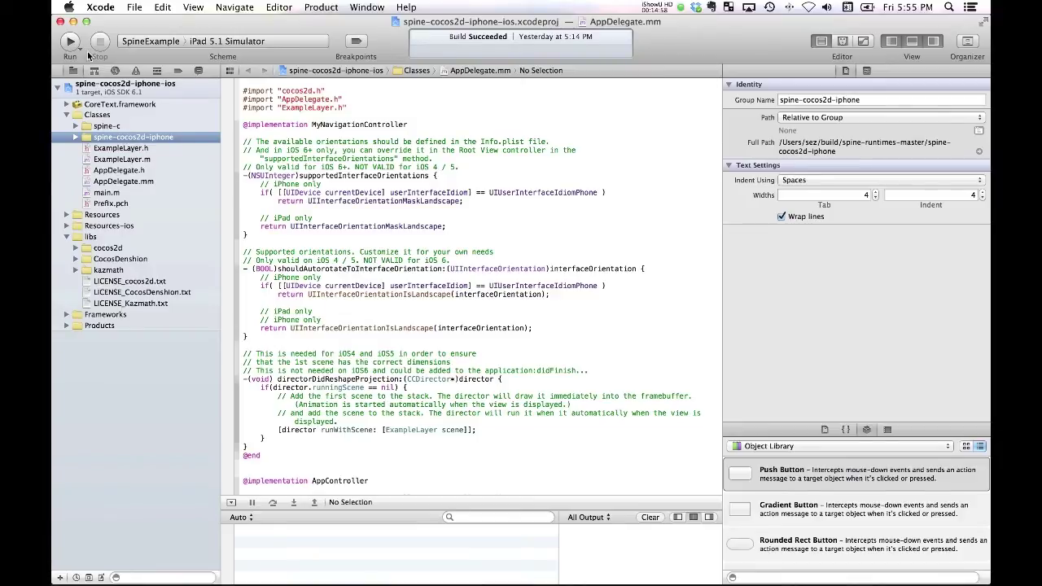
click(140, 159)
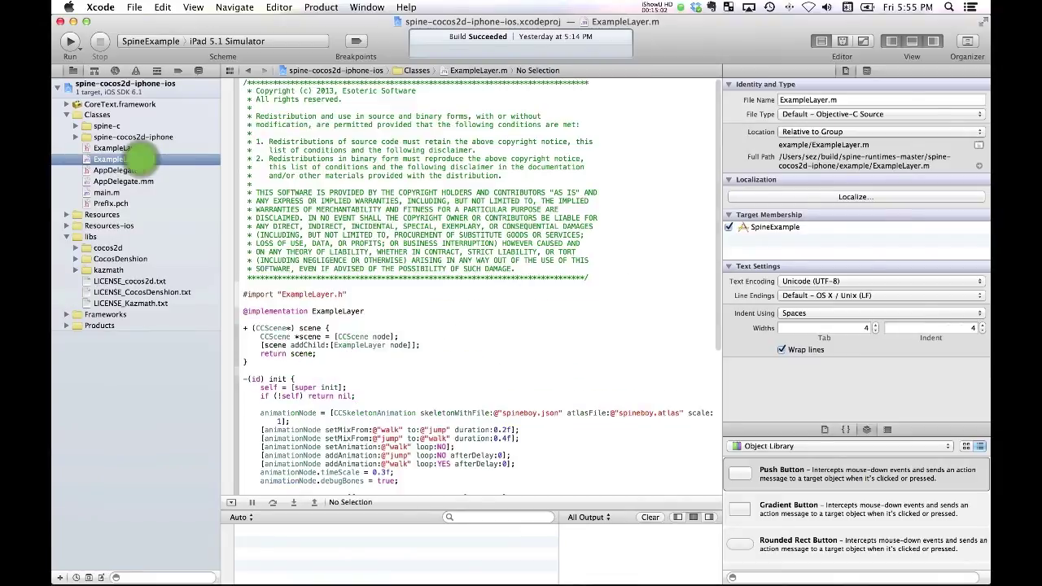
scroll(262, 356, down, 5)
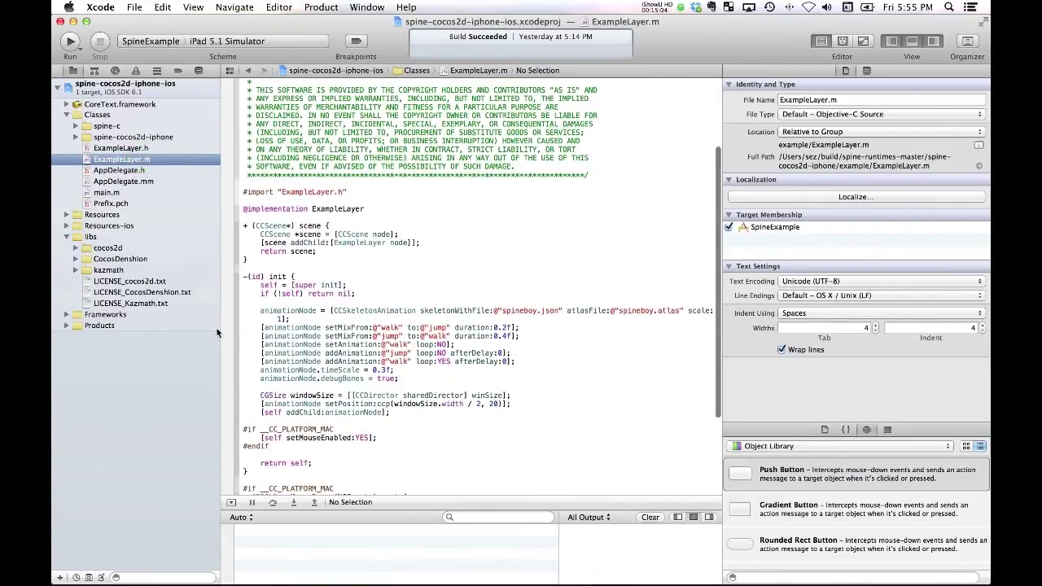
drag(244, 327, 535, 329)
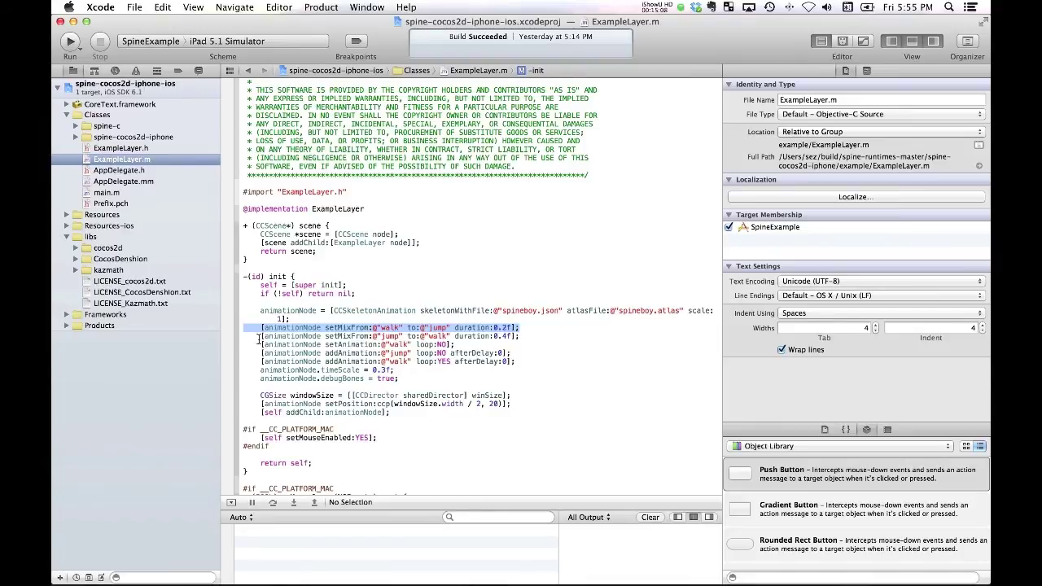
drag(258, 336, 437, 382)
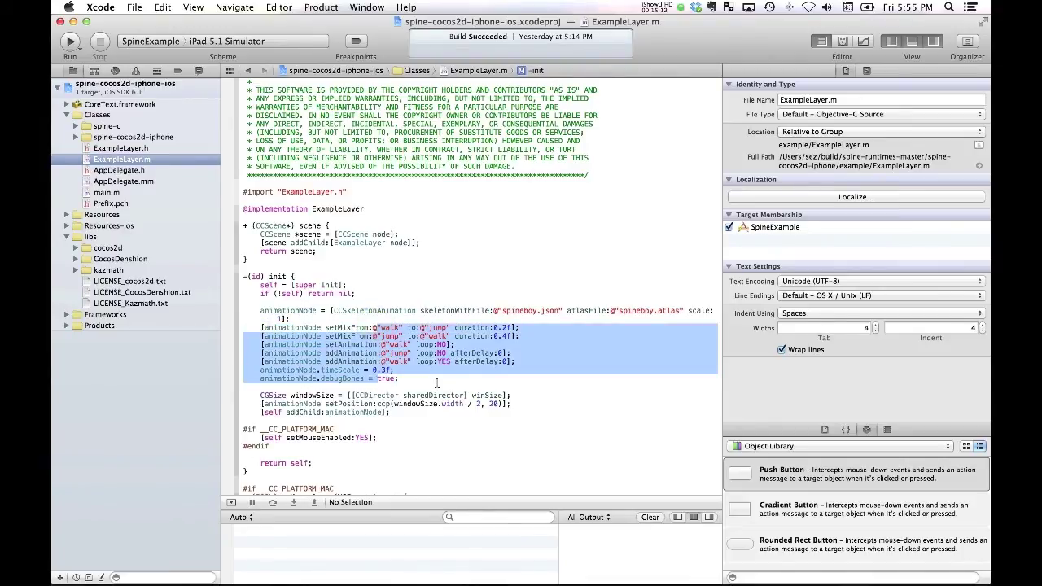
click(462, 373)
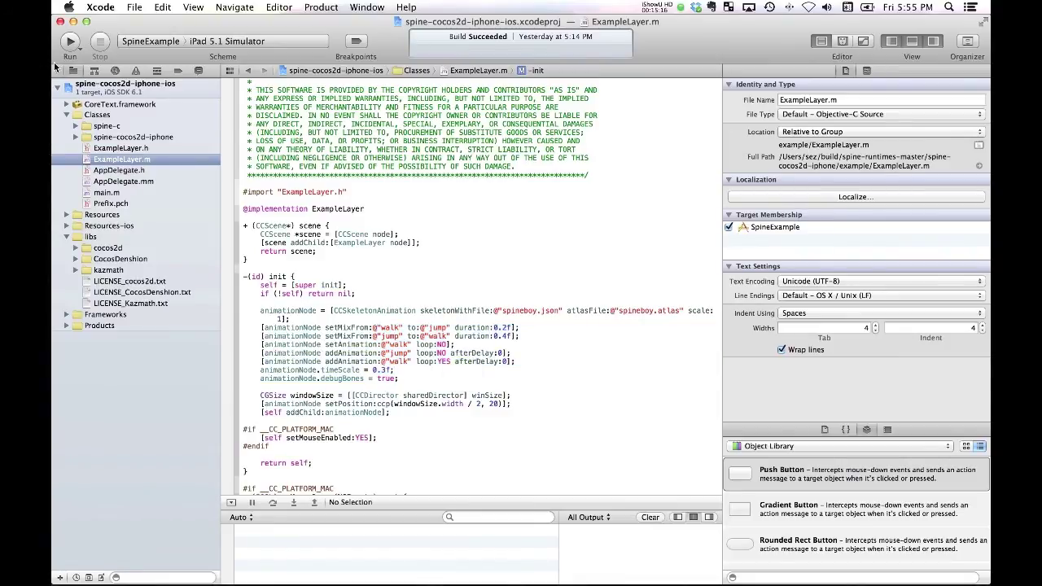
- Build and run the SpineExample scheme in the iPad 5.1 Simulator
click(70, 44)
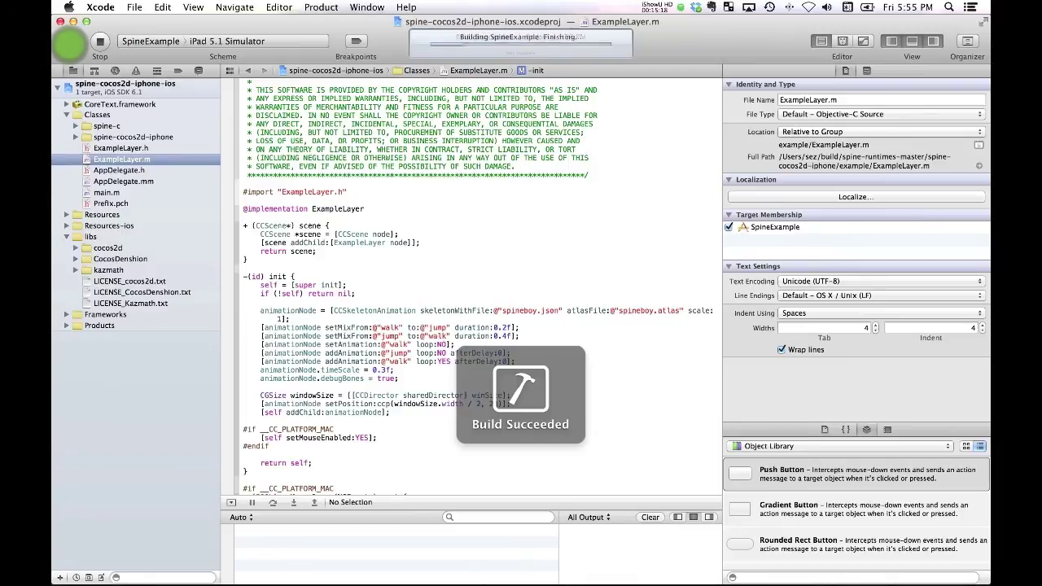